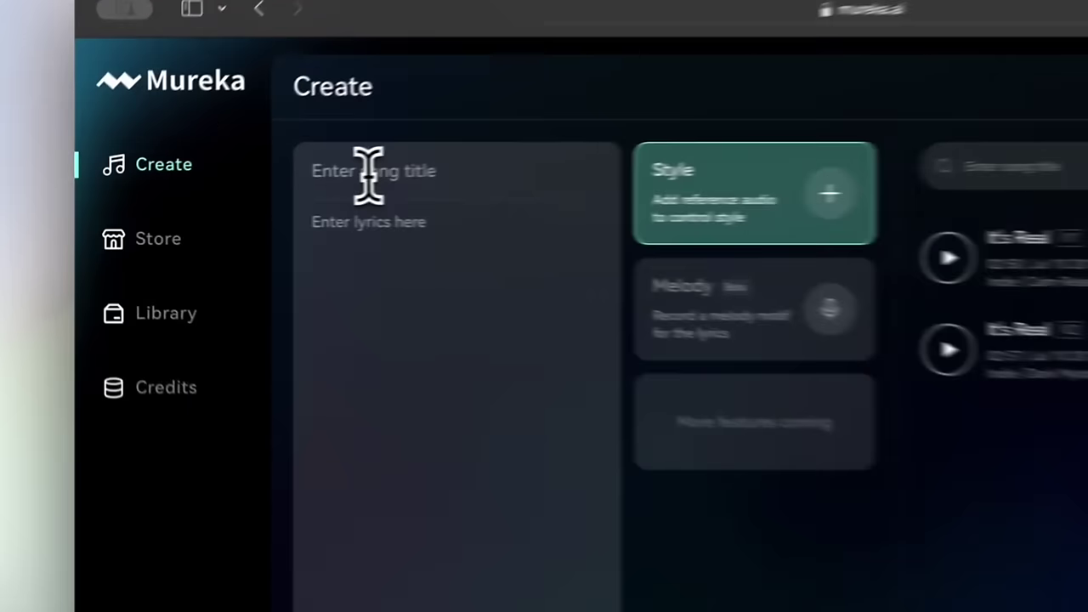
Enter the title 'Good day' with verse and chorus lyrics, then go to the Store.
click(240, 190)
text(Good day)
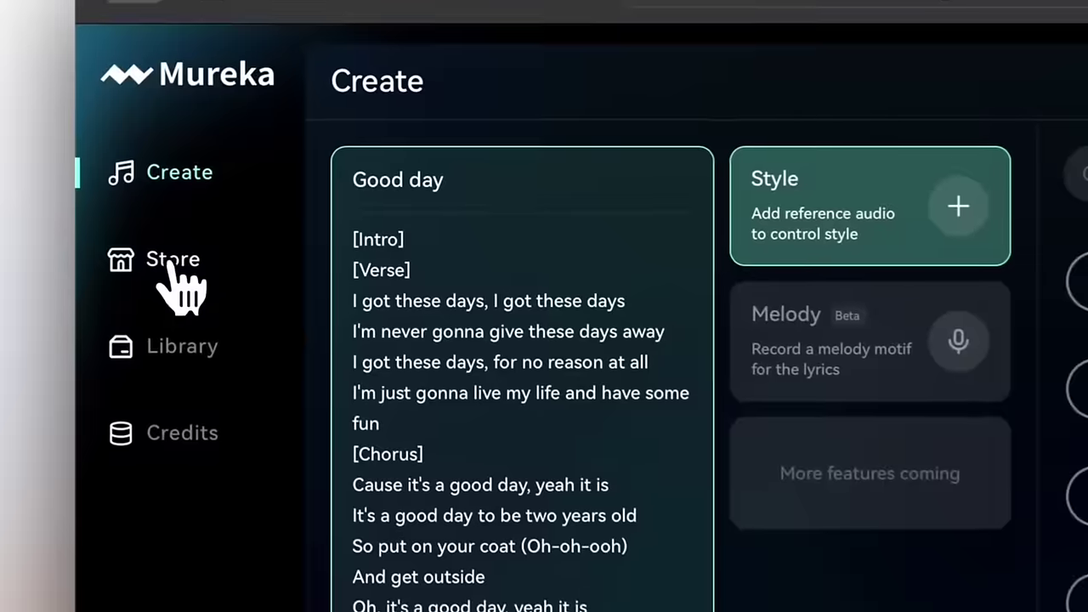
click(175, 267)
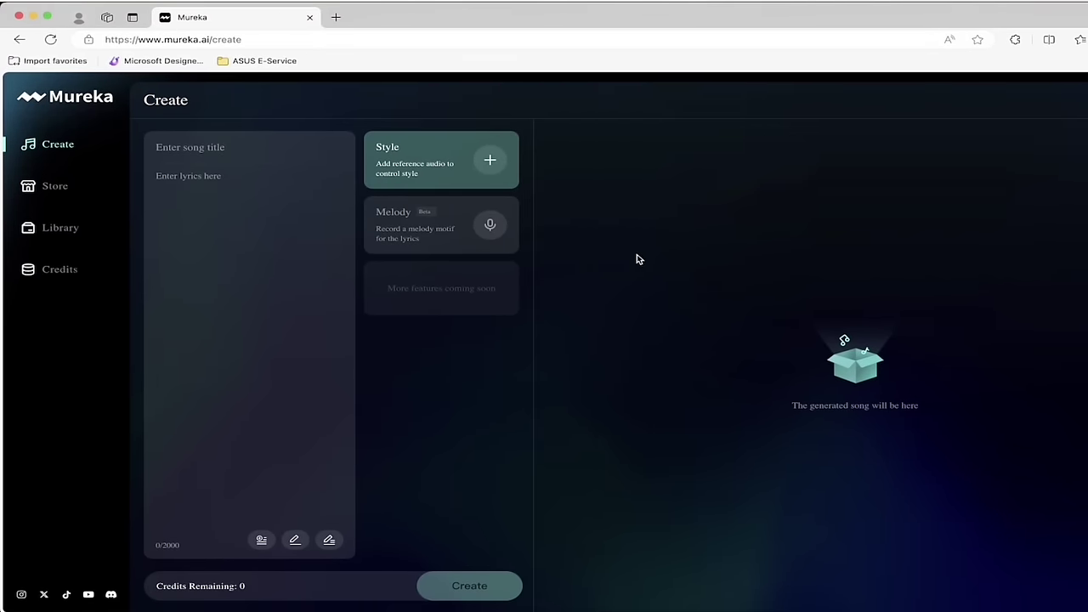
Try the Store and Library, dismiss the log-in prompt, and return to Create.
click(59, 189)
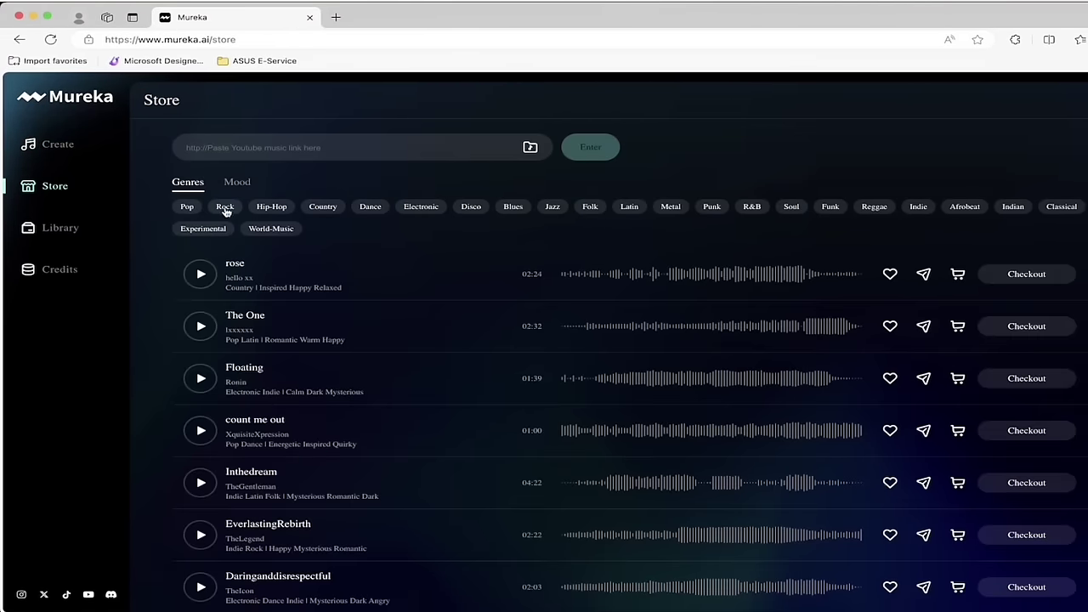
click(53, 228)
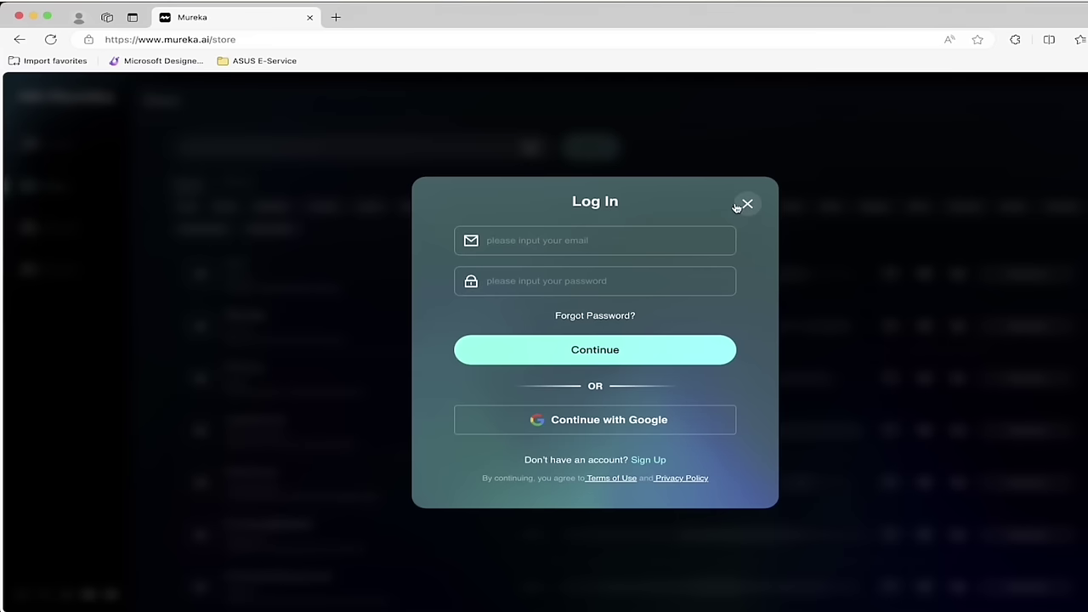
click(739, 208)
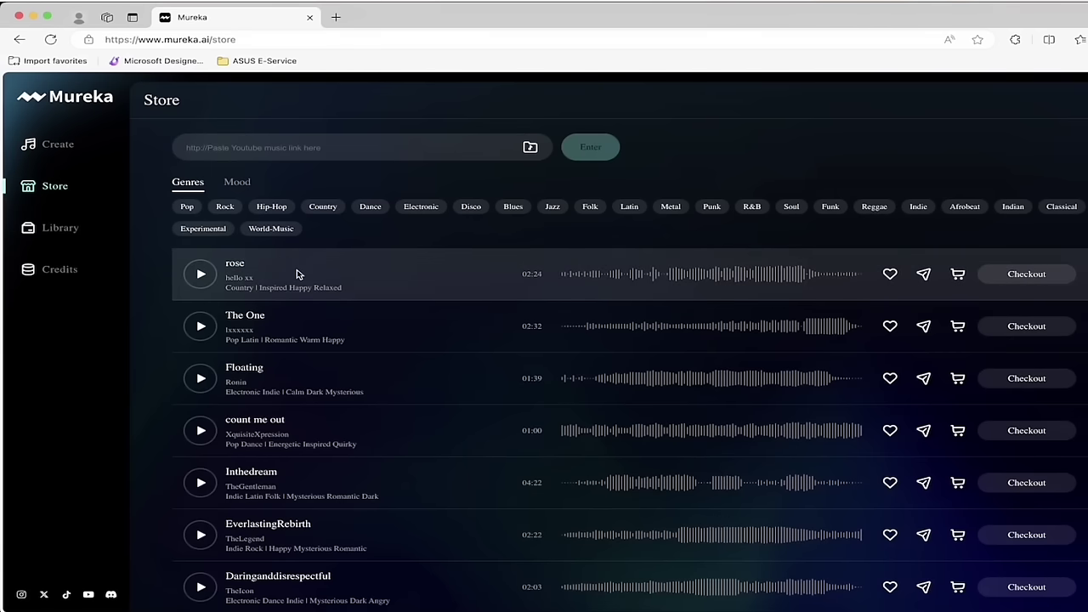
click(53, 150)
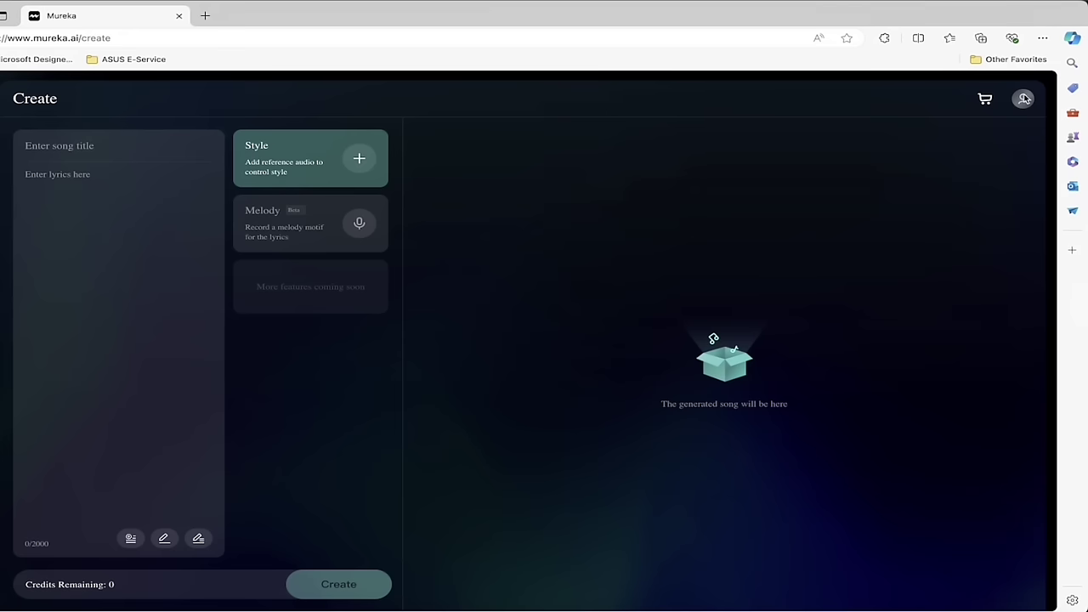
Sign in with Google using the first listed account.
click(1023, 98)
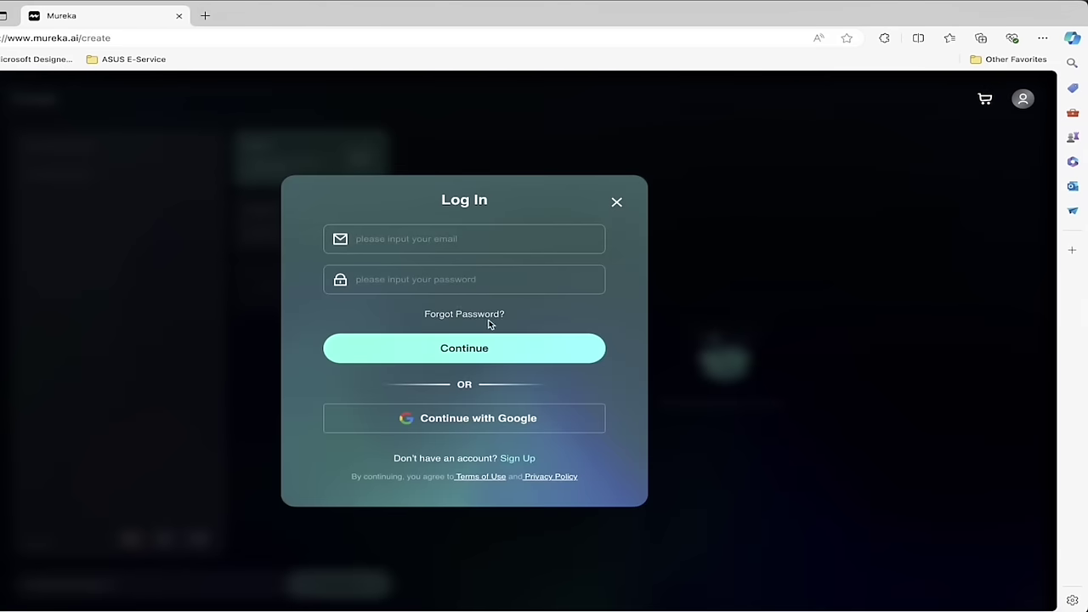
click(437, 421)
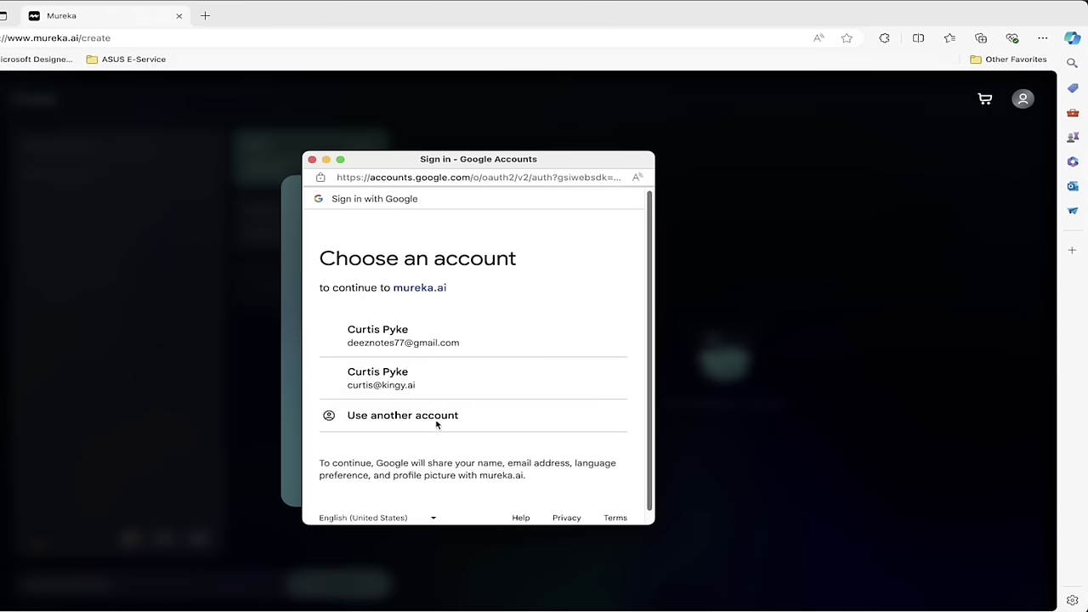
click(398, 340)
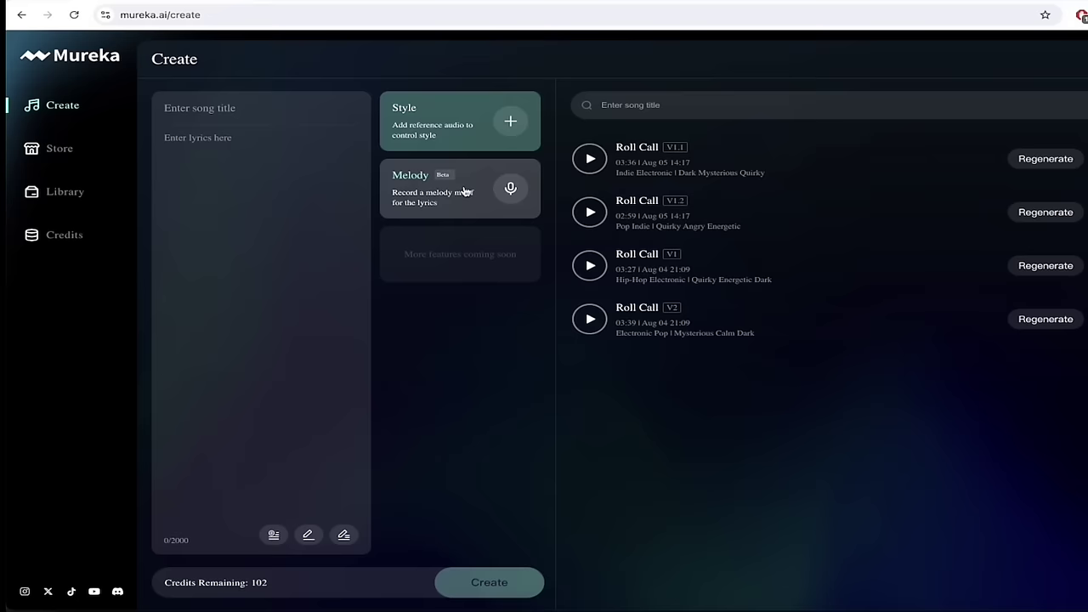
Open the Store and scroll through its song list.
click(60, 150)
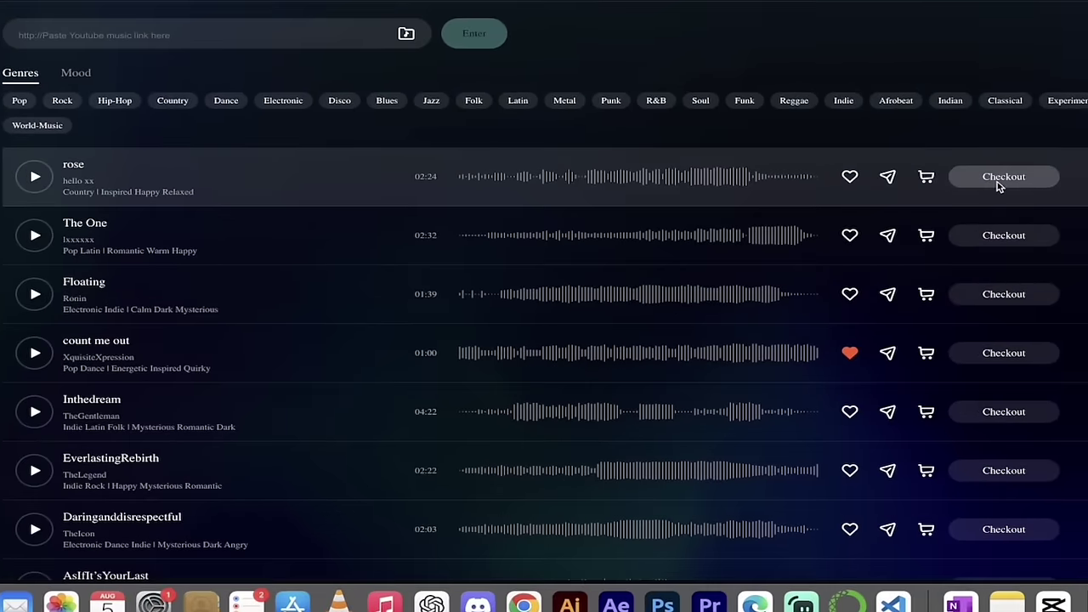
scroll(238, 340, down, 1)
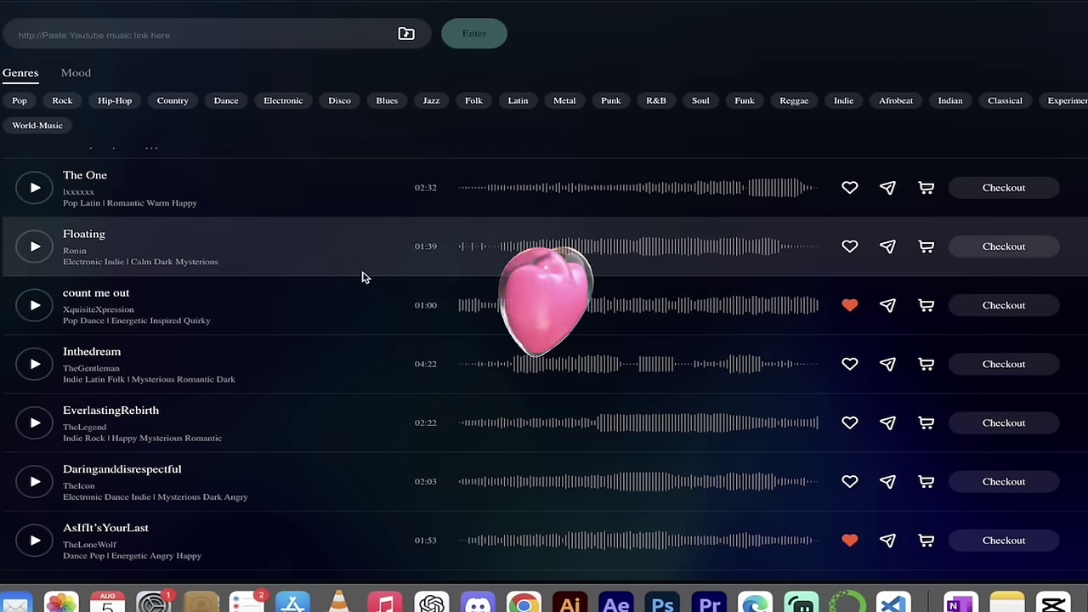
scroll(363, 278, up, 1)
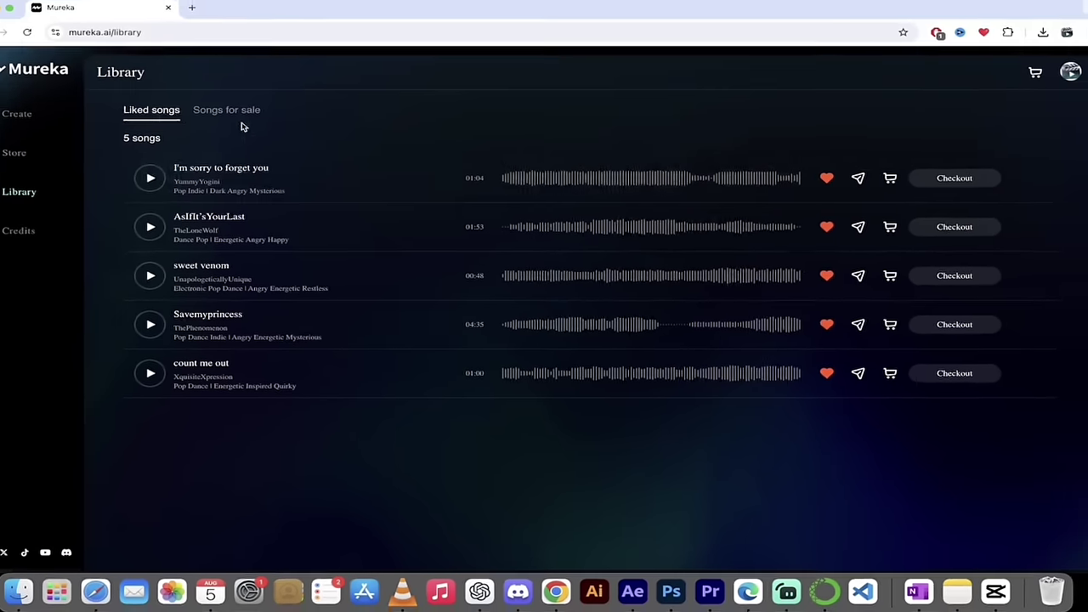
Return to the Create page with I'm sorry to forget you loaded in the player.
click(127, 26)
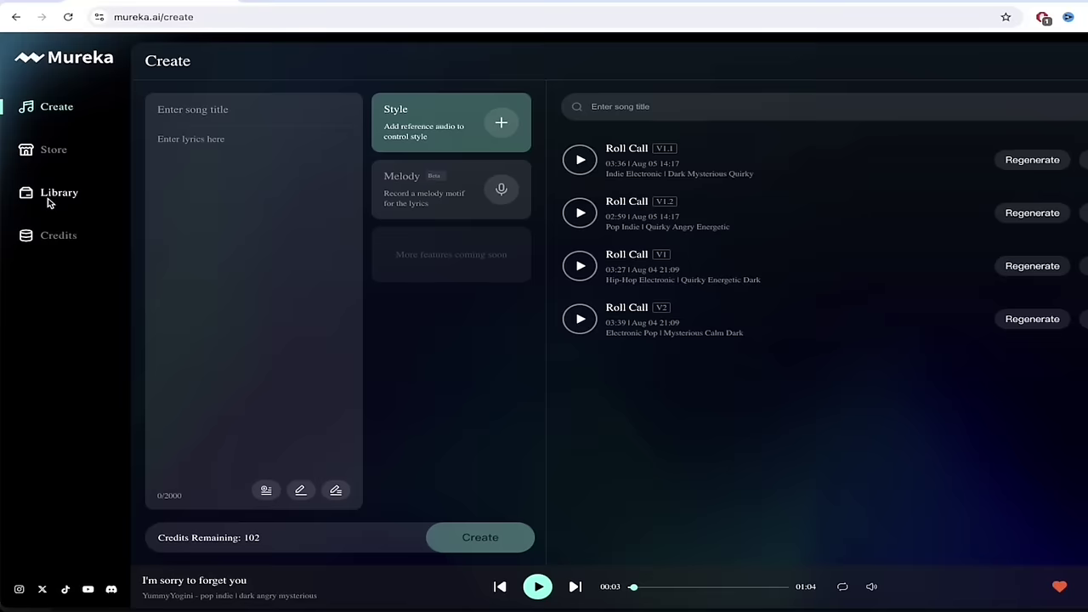
In the Library, play then pause count me out, Savemyprincess and sweet venom in turn.
click(52, 196)
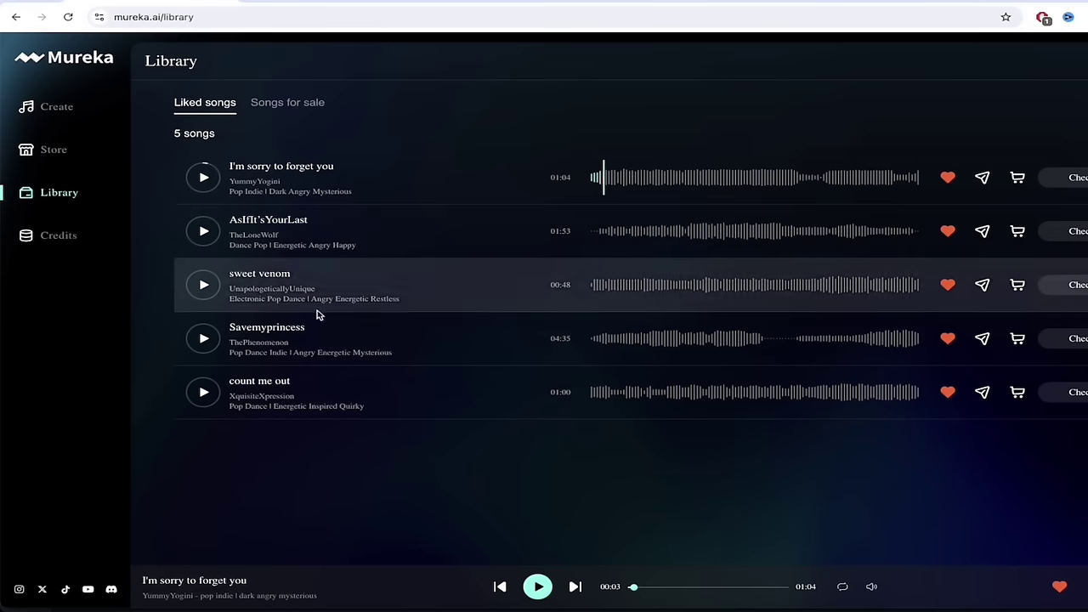
click(204, 392)
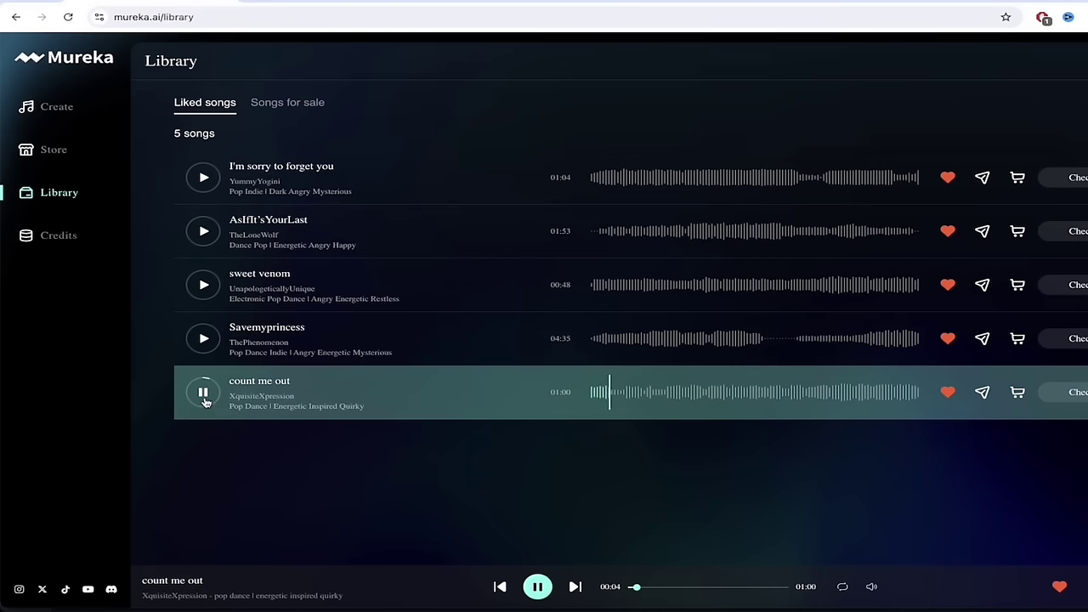
click(205, 400)
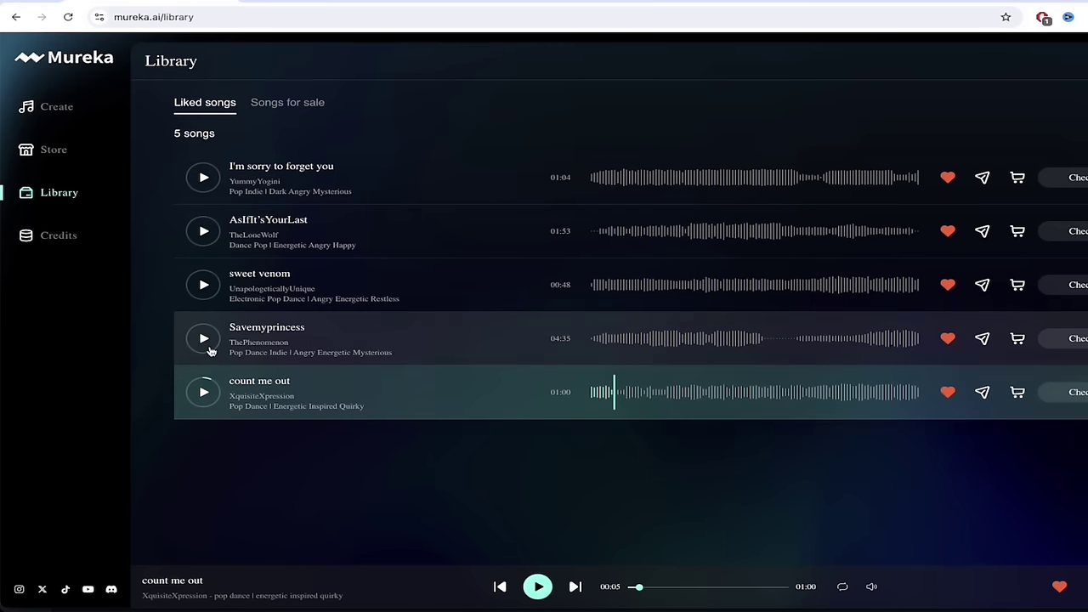
click(204, 340)
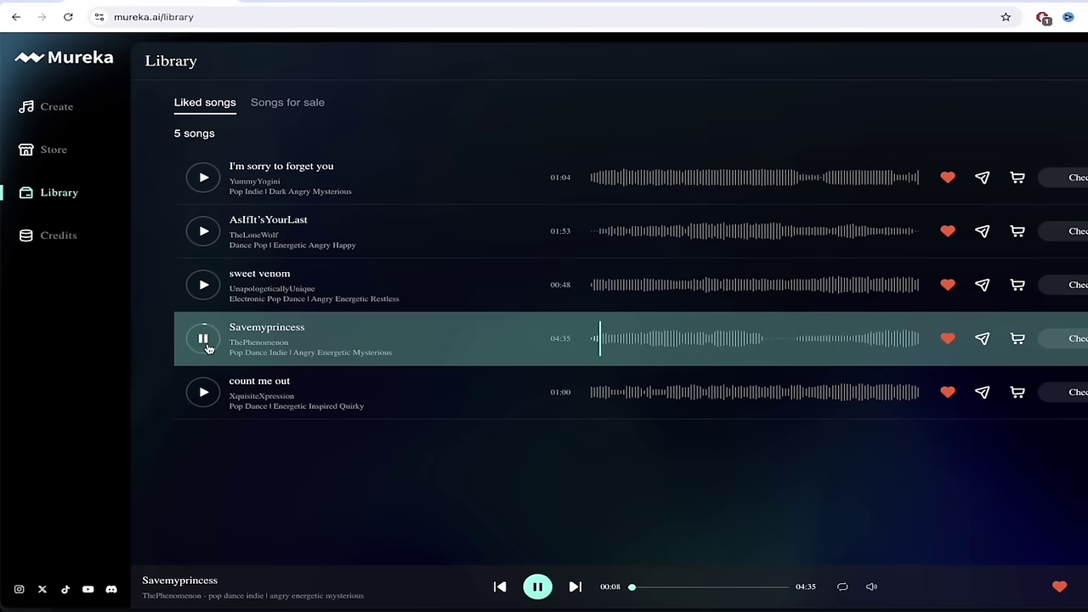
click(205, 352)
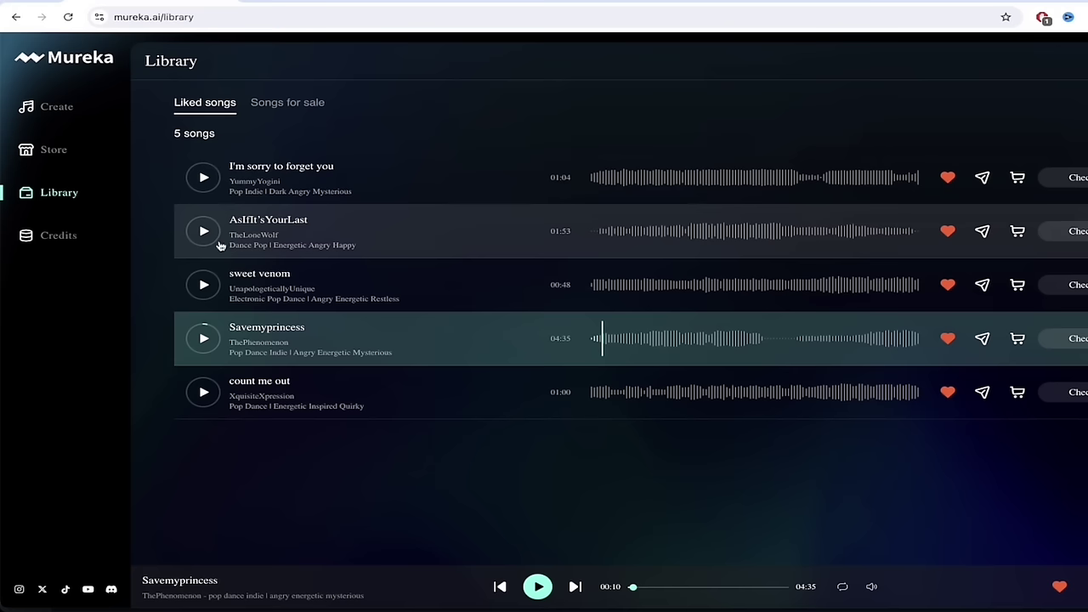
click(204, 286)
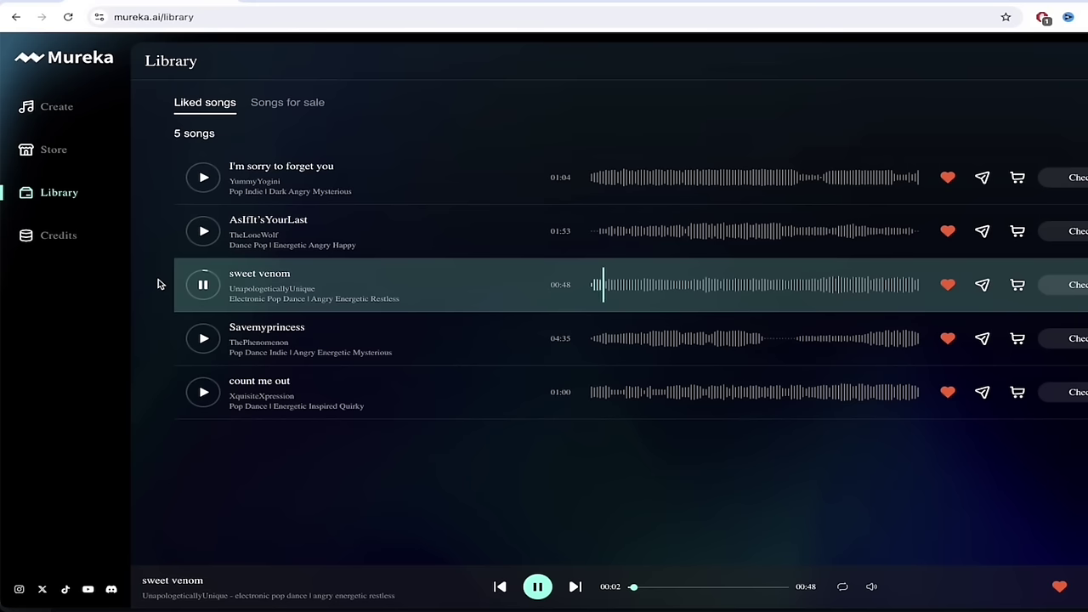
click(202, 286)
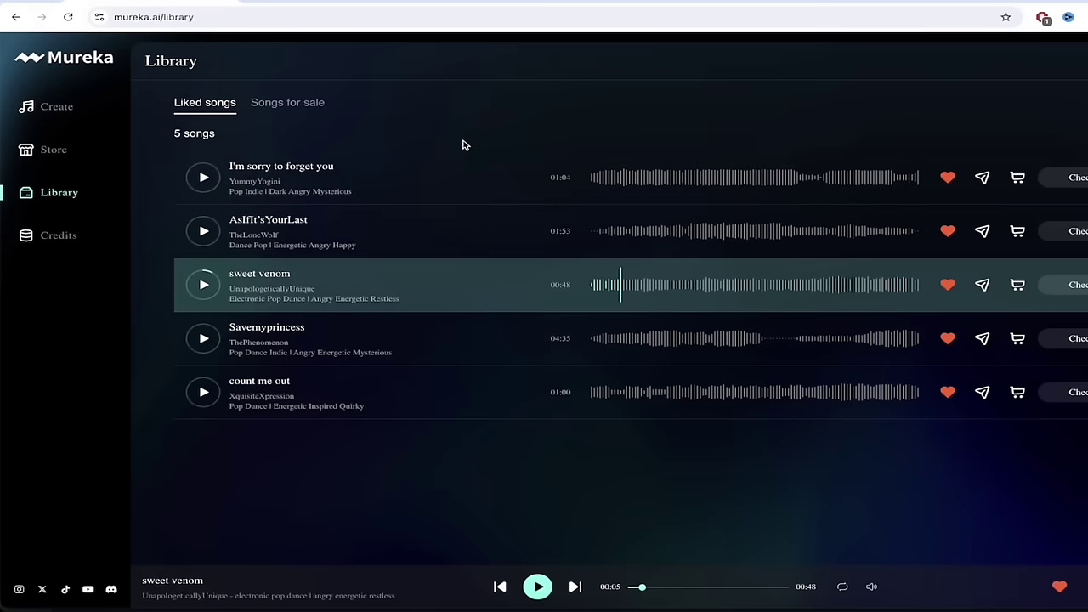
Check the Songs for sale and Liked songs tabs, then browse the Store list.
click(287, 106)
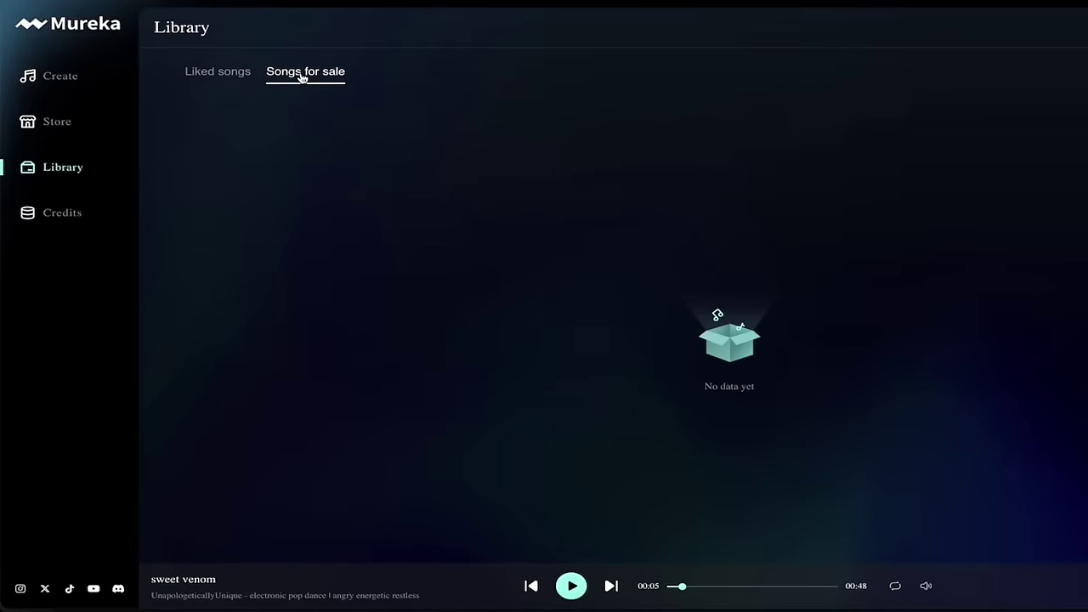
click(238, 77)
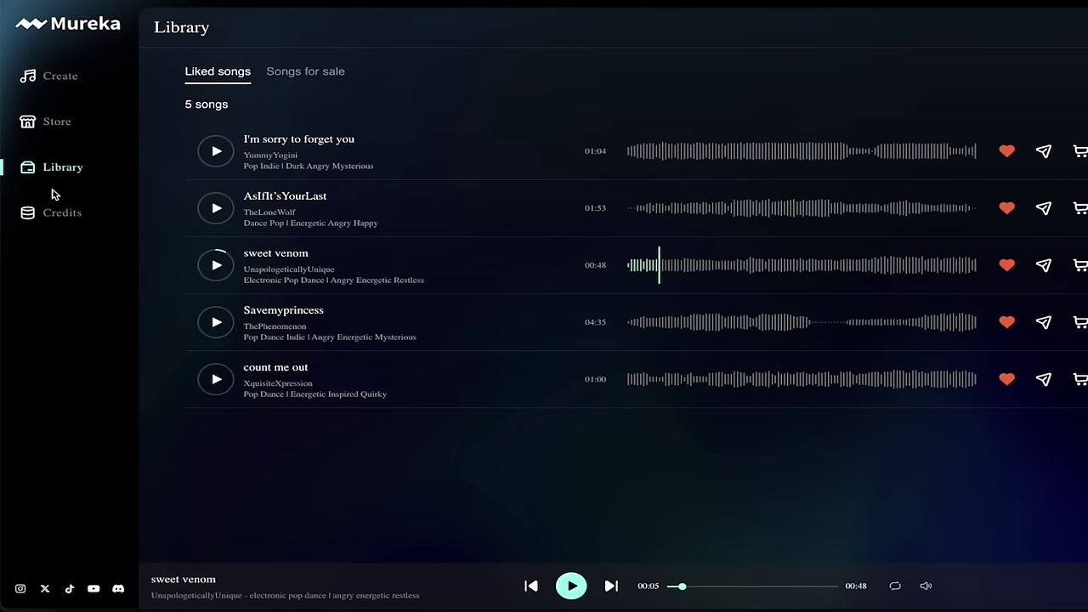
click(66, 128)
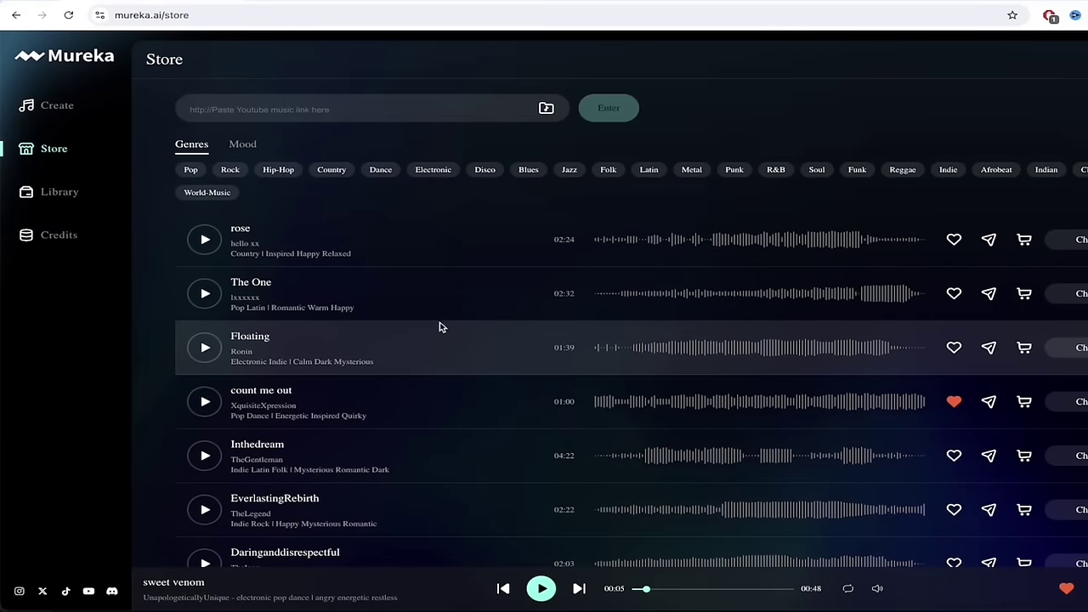
scroll(440, 327, down, 1)
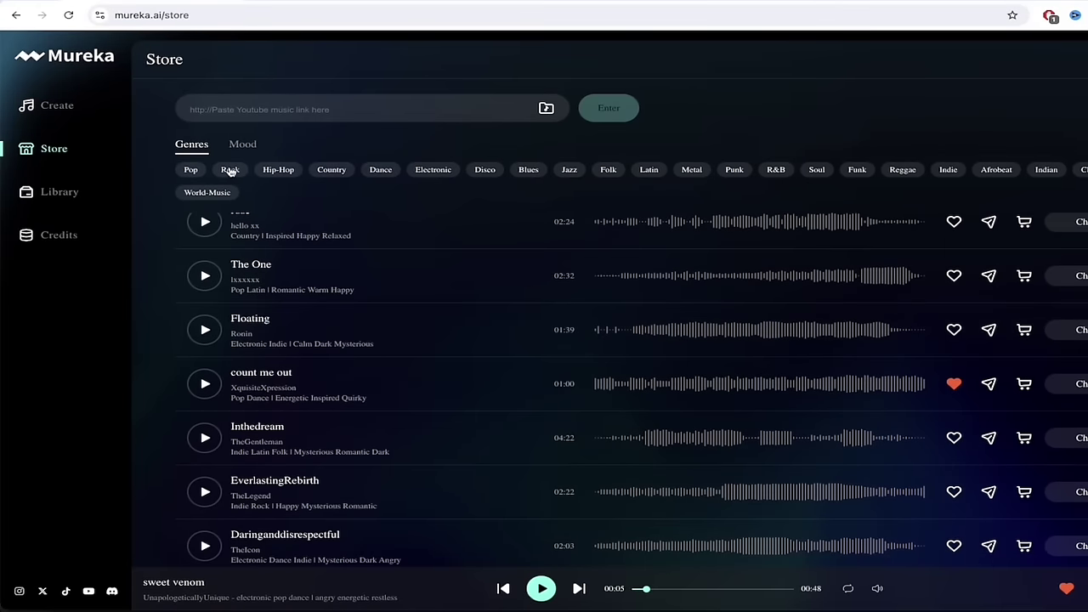
scroll(381, 323, up, 1)
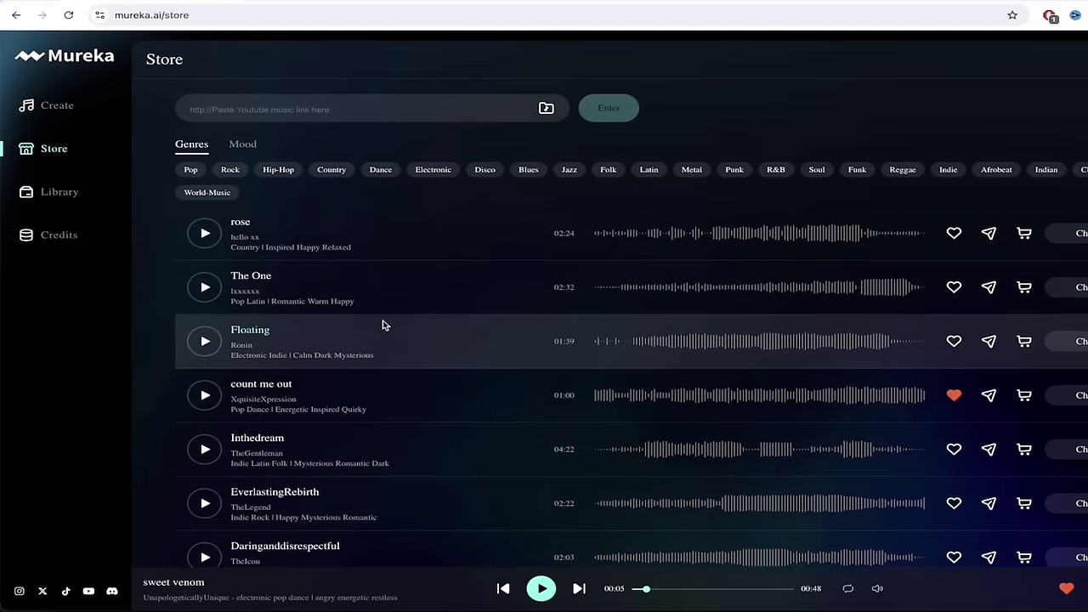
scroll(415, 418, down, 2)
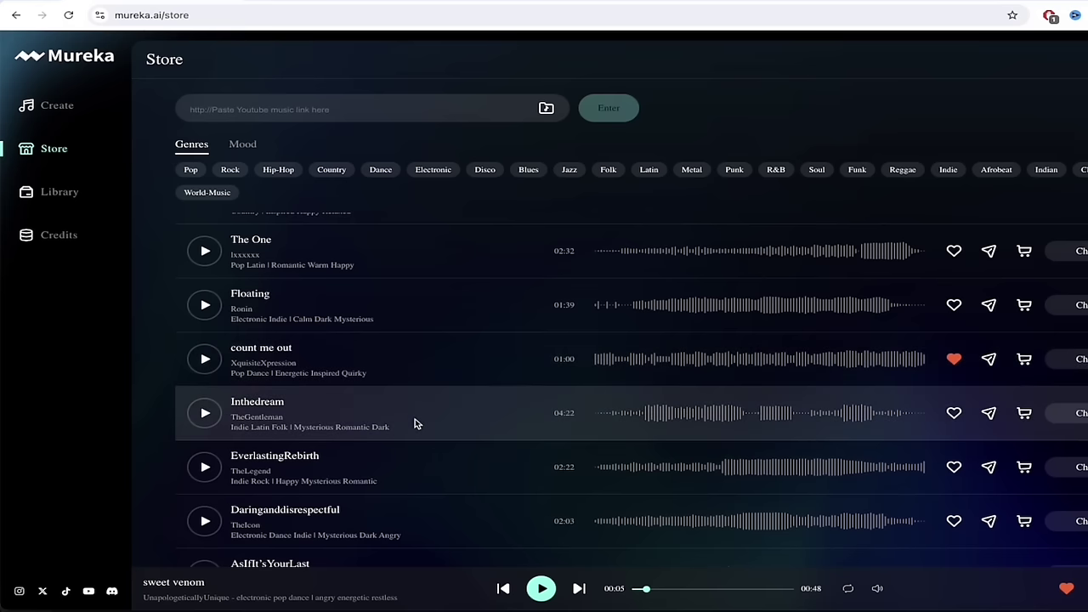
scroll(415, 423, up, 2)
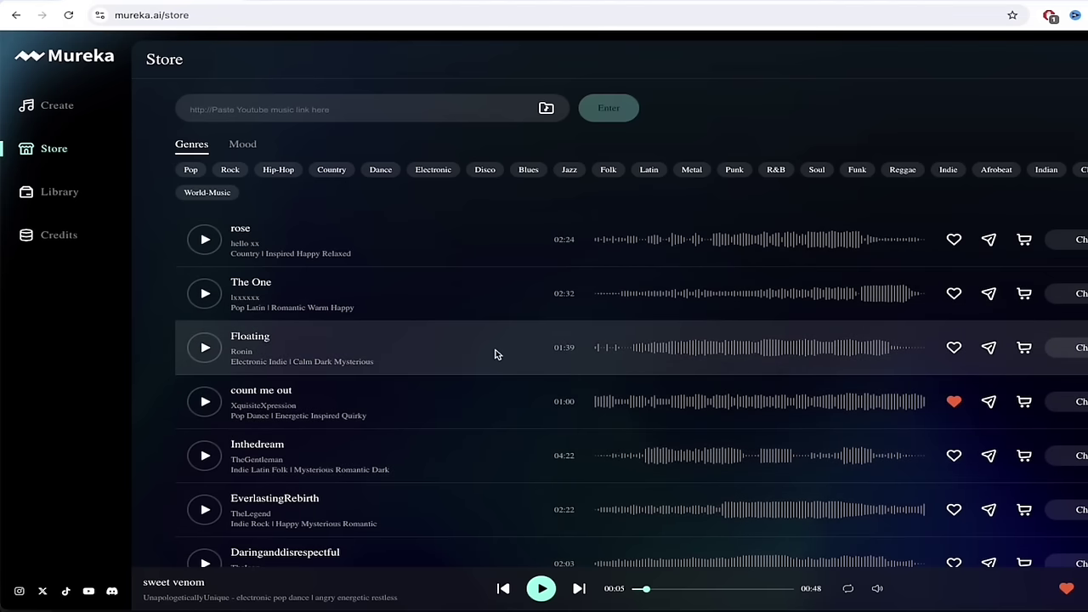
Bring up the commercial-use license options for the Store song count me out.
scroll(496, 354, down, 2)
scroll(497, 355, down, 3)
scroll(497, 355, up, 4)
scroll(436, 344, down, 1)
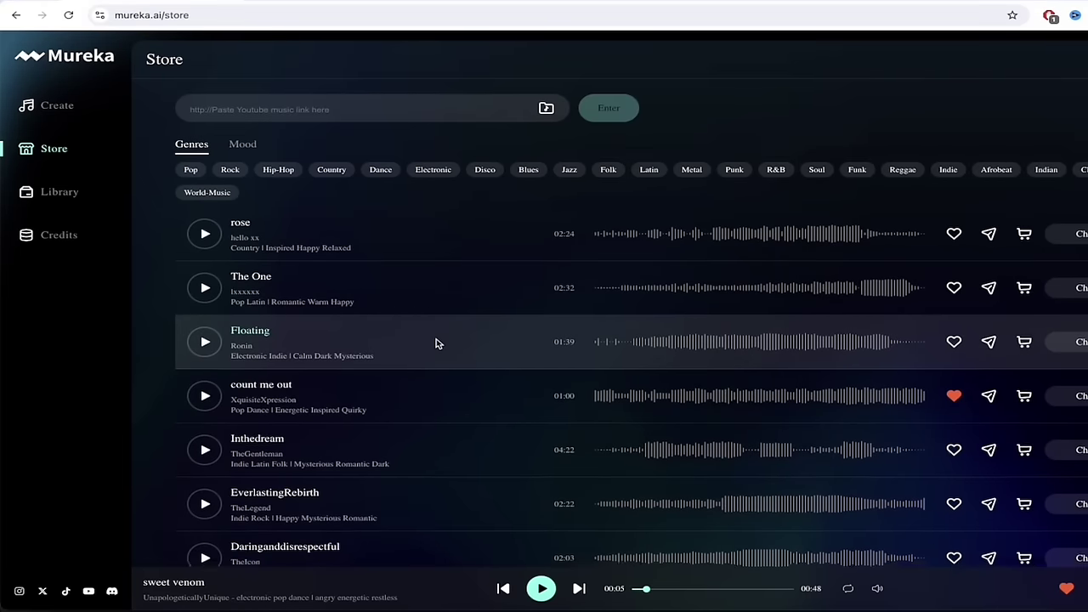
scroll(436, 344, up, 1)
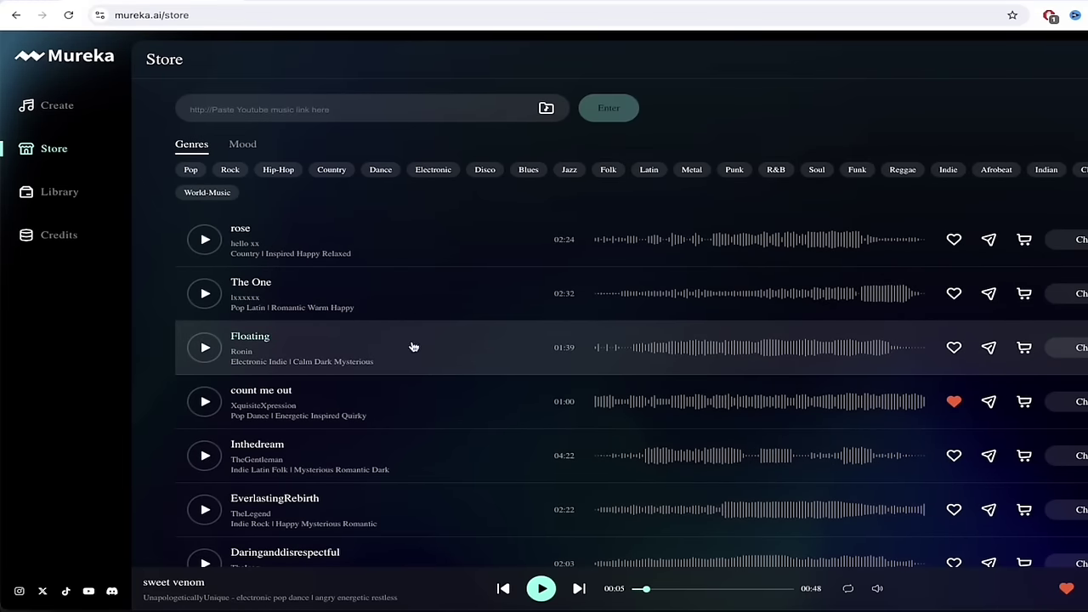
scroll(390, 410, down, 2)
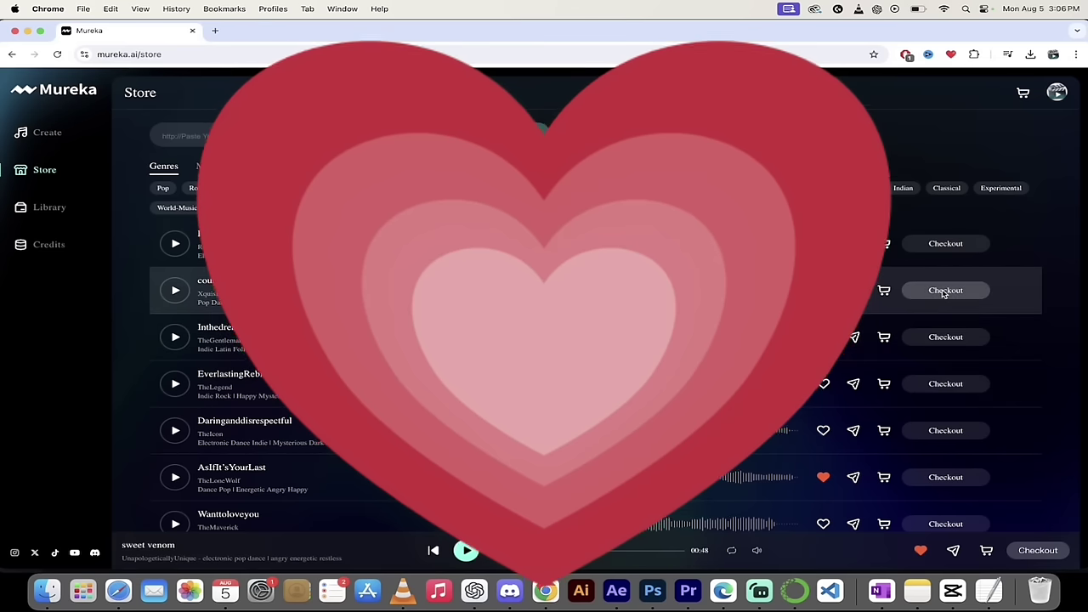
click(943, 291)
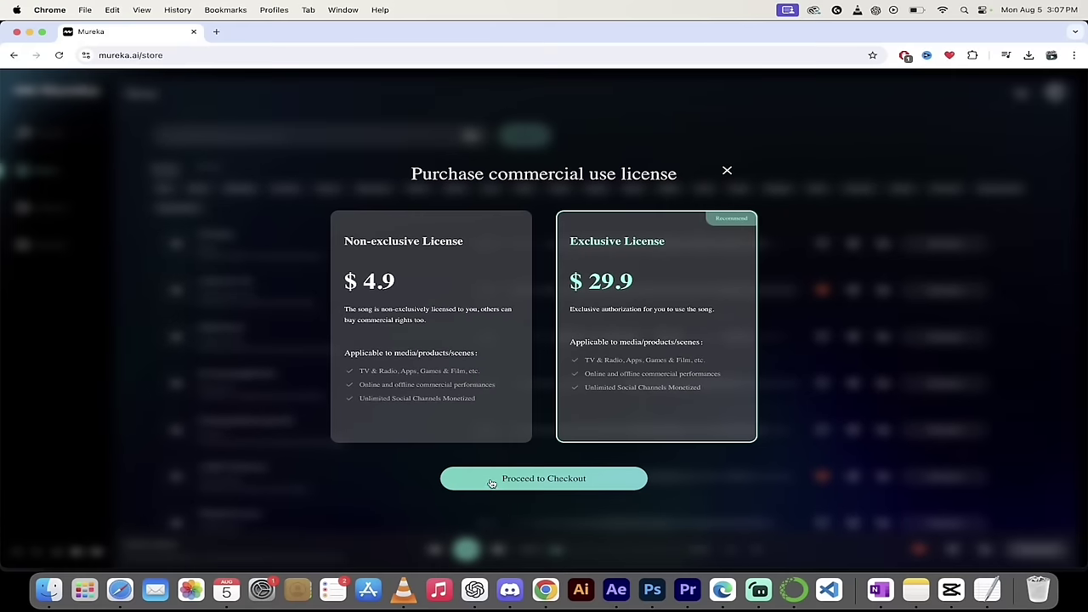
Choose the $4.9 Non-exclusive License for count me out and proceed to checkout.
click(459, 378)
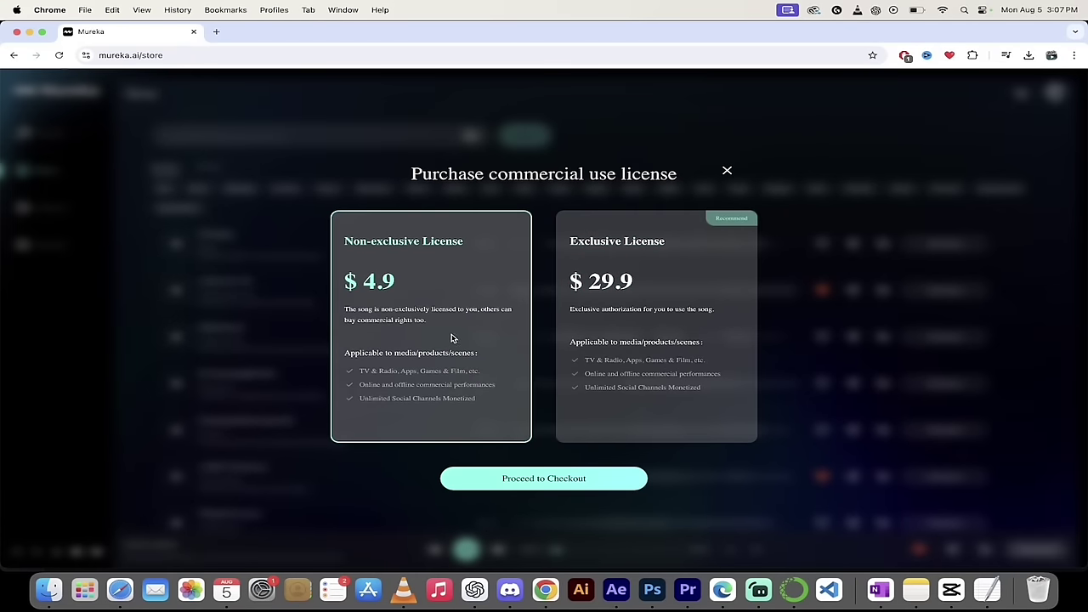
scroll(463, 414, up, 5)
click(570, 514)
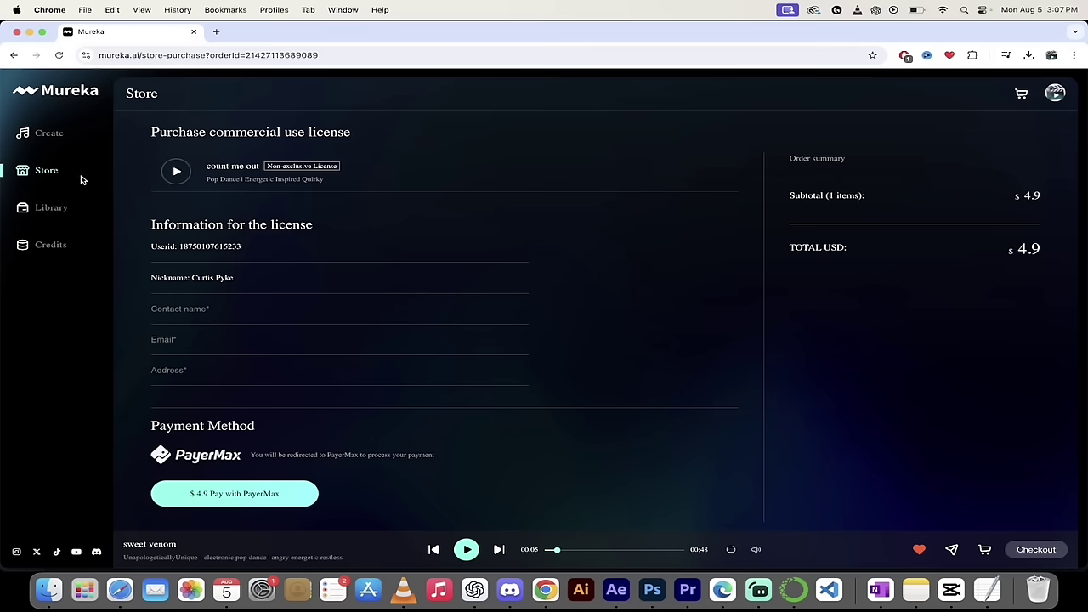
Play the Store song Beautiful City, skip ahead to about 0:41, then pause it.
click(43, 171)
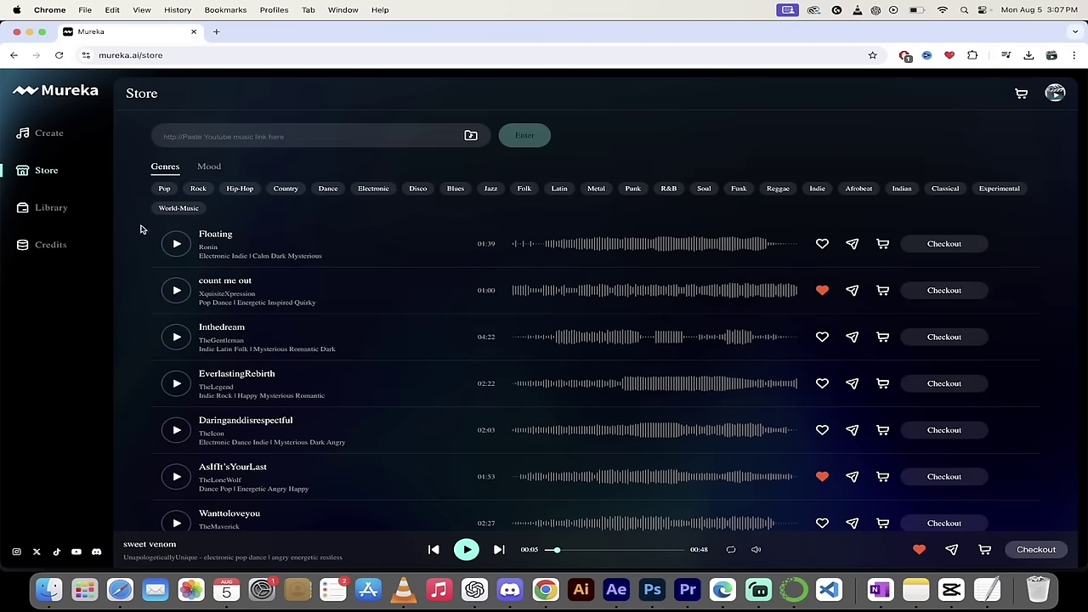
scroll(221, 378, down, 10)
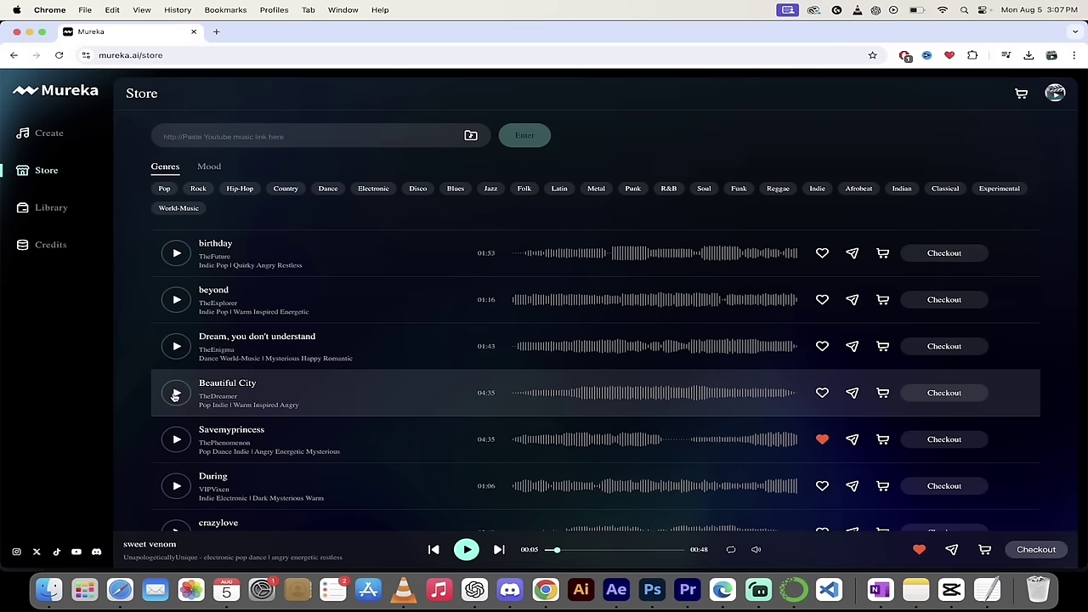
click(174, 394)
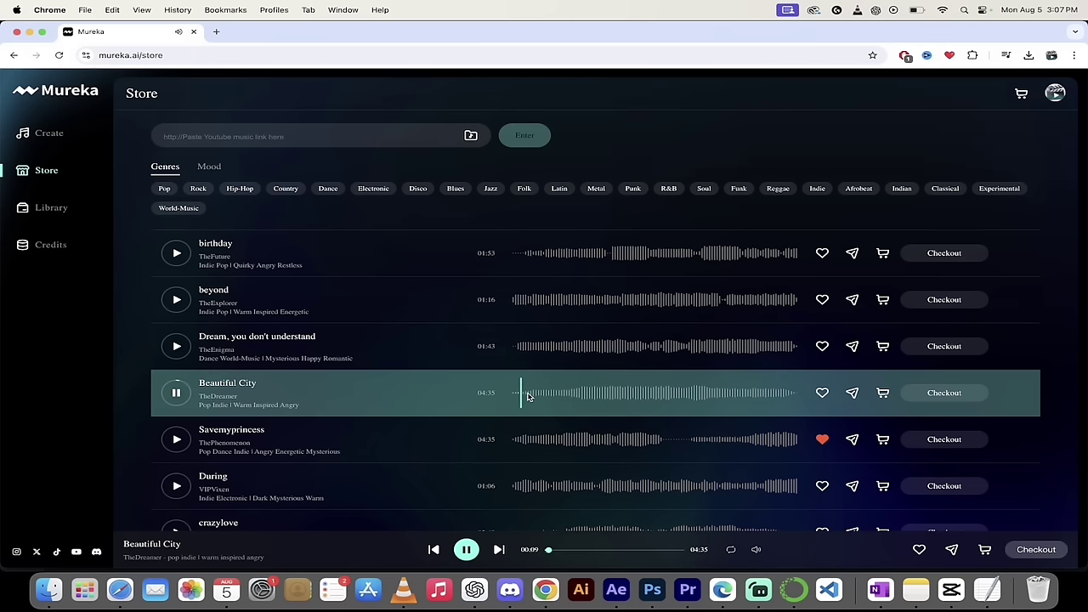
click(554, 398)
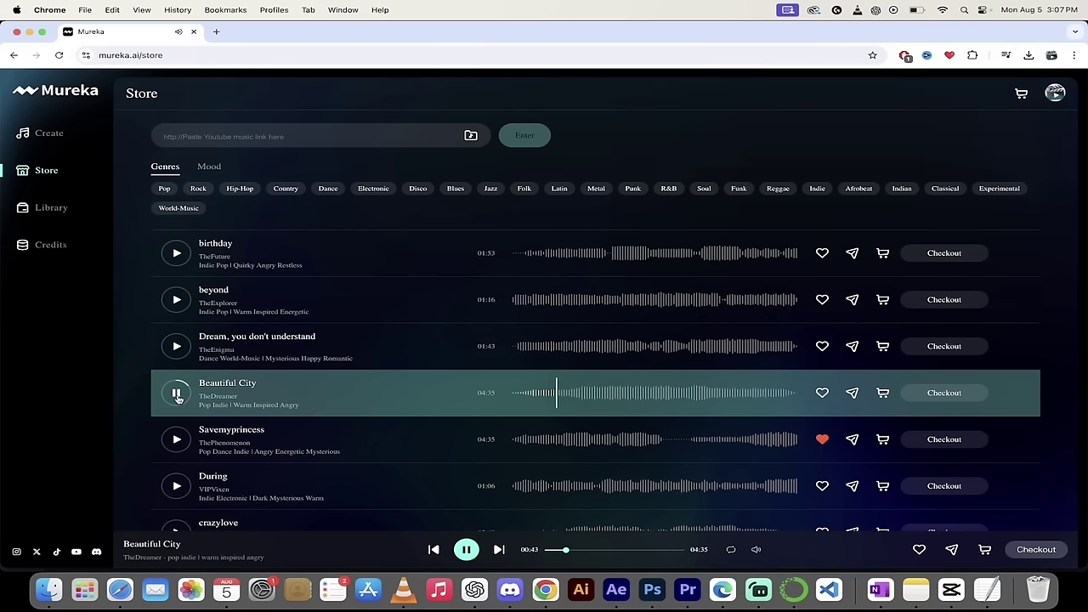
click(176, 394)
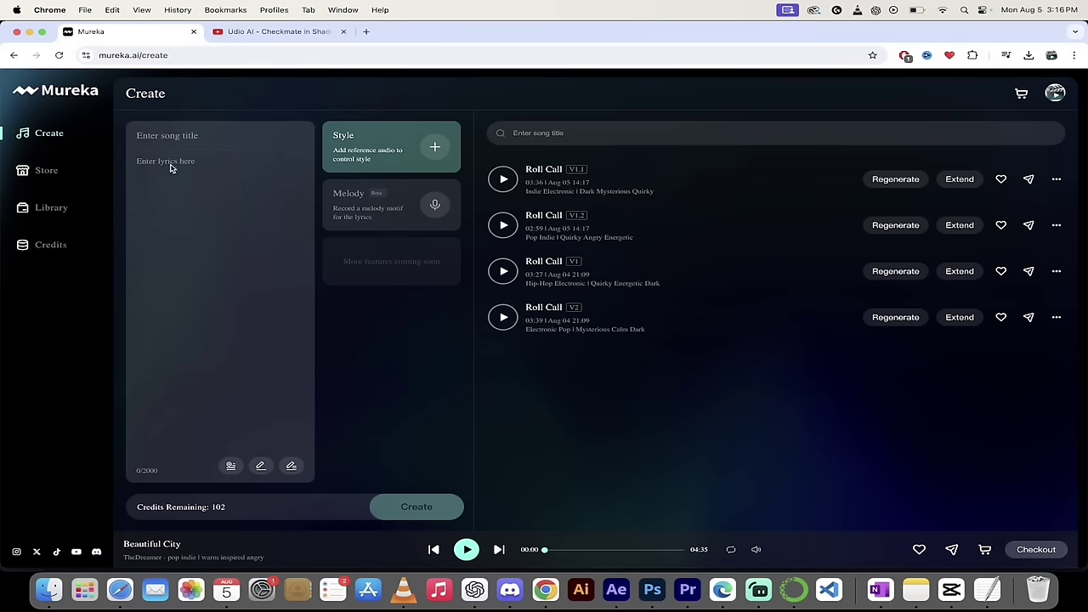
Generate full lyrics for When We Were Dumb with intro, verses, choruses, bridge and outro.
click(202, 136)
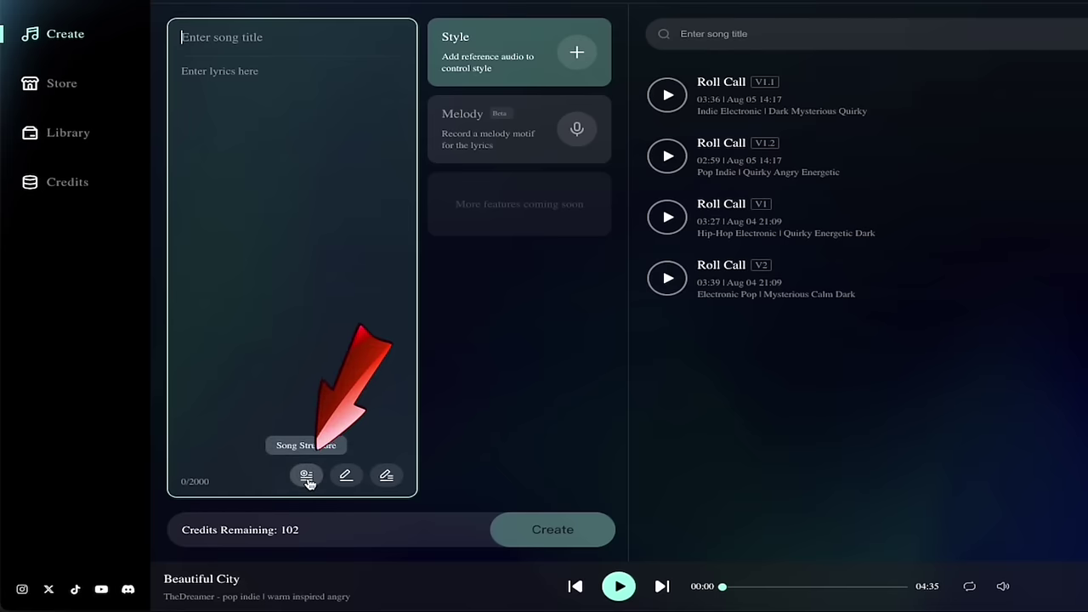
click(308, 478)
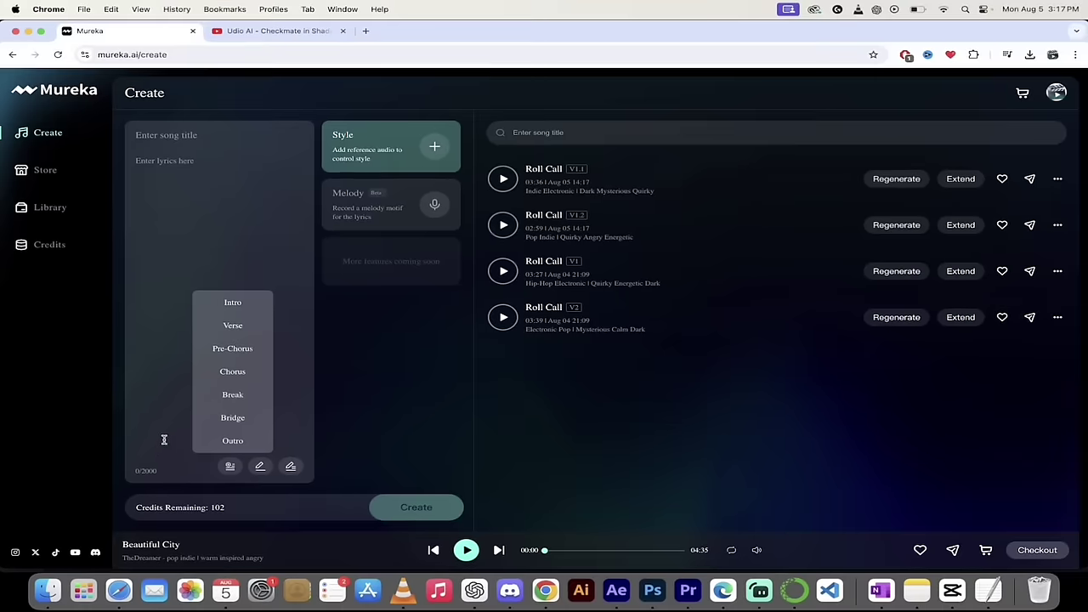
click(162, 444)
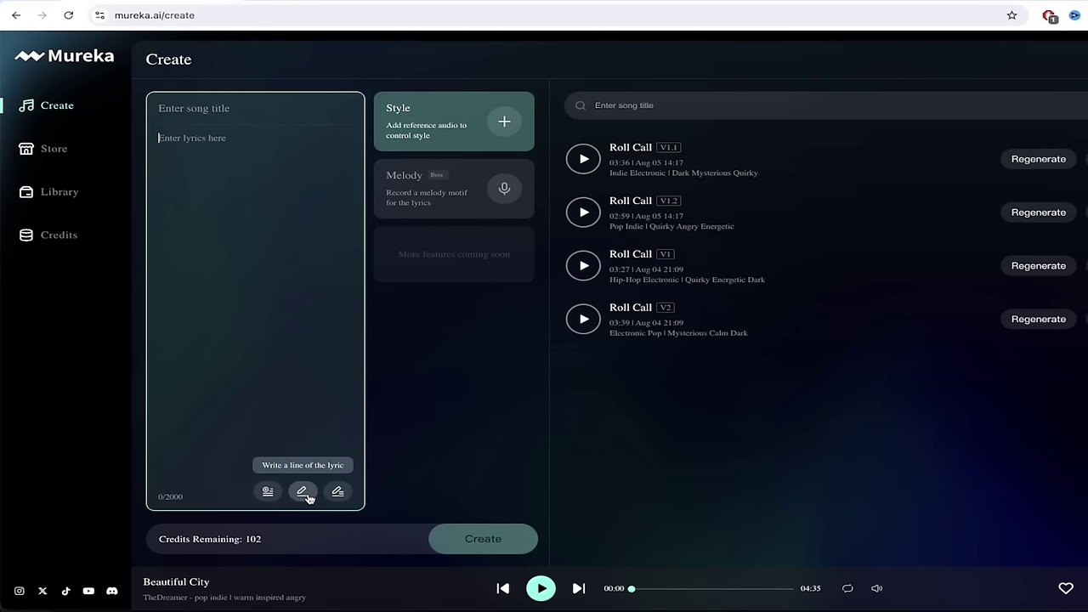
click(308, 498)
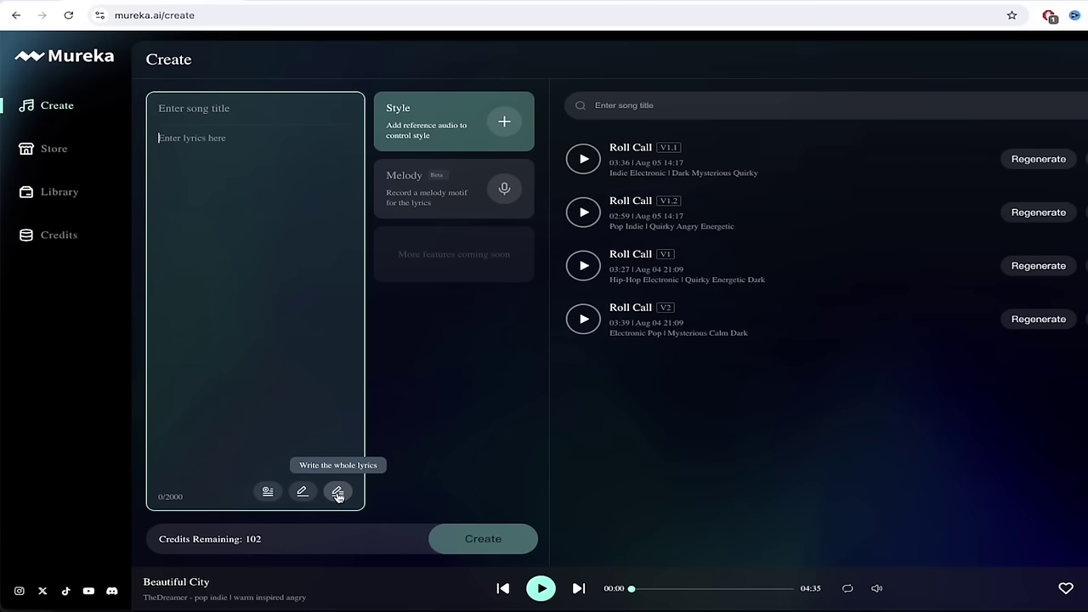
click(338, 493)
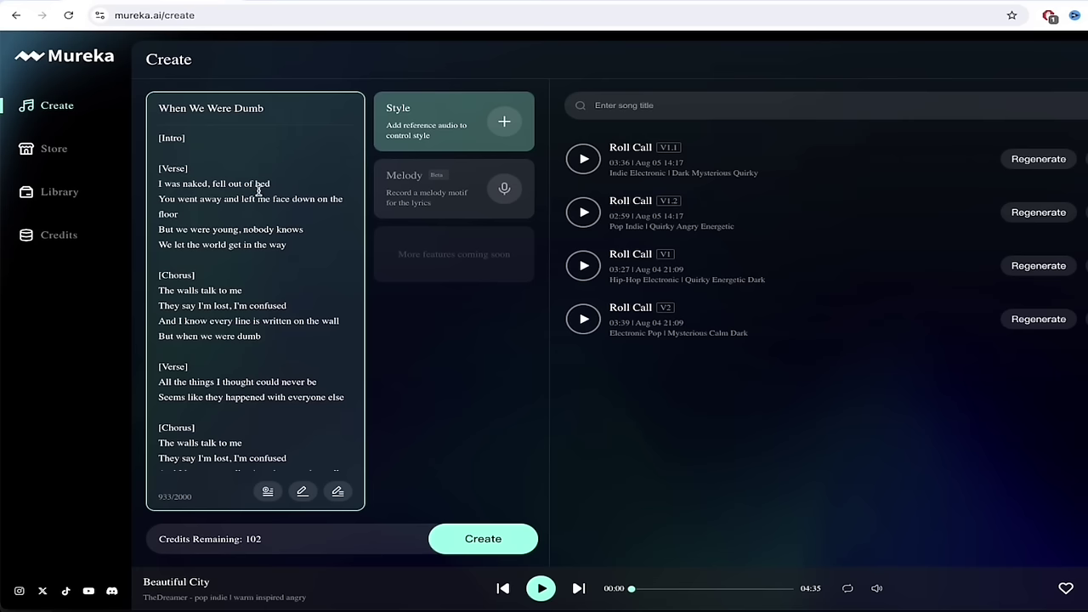
Replace 'Dumb' with 'Smart' so the title reads When We Were Smart.
scroll(258, 214, down, 8)
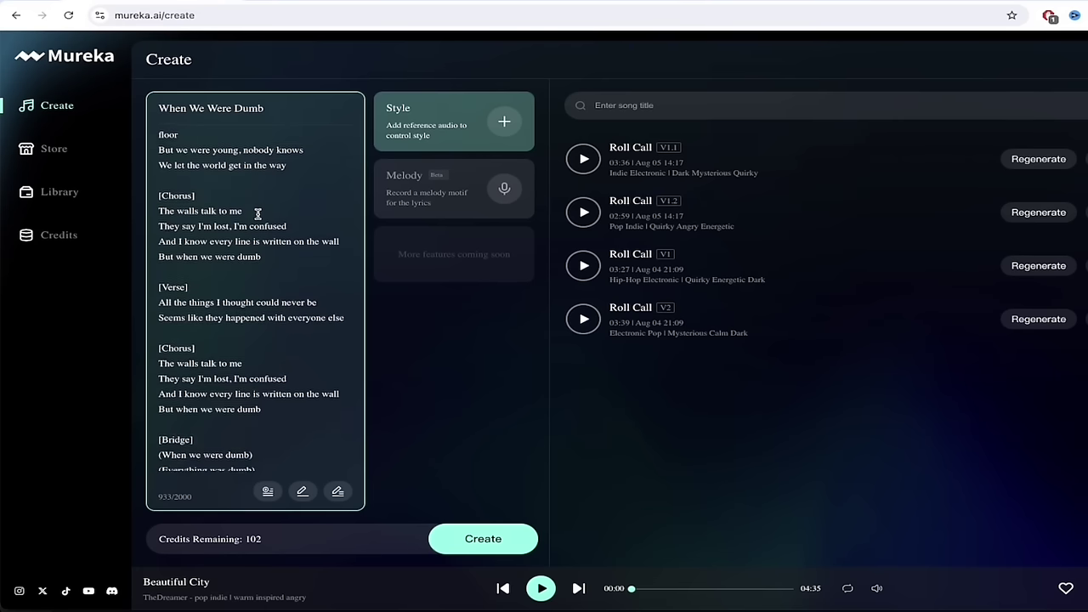
scroll(258, 214, up, 10)
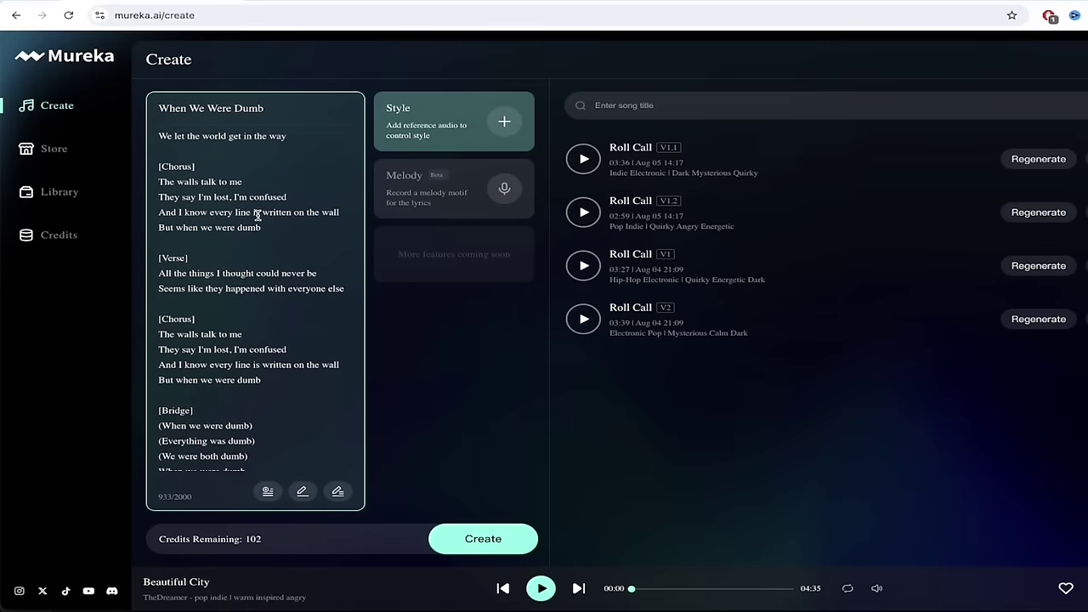
scroll(257, 215, down, 1)
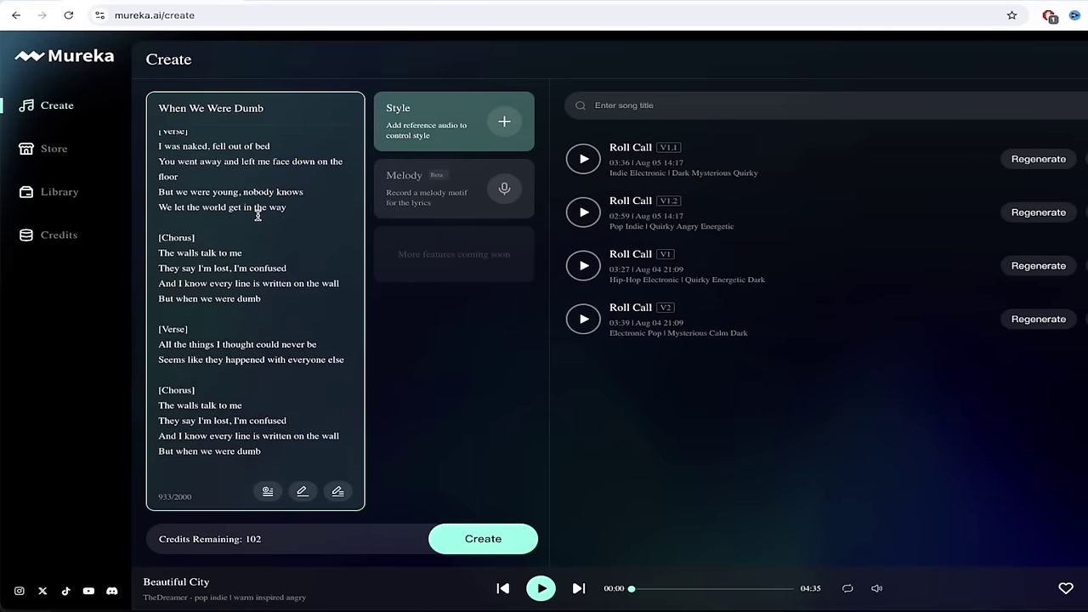
scroll(257, 216, down, 3)
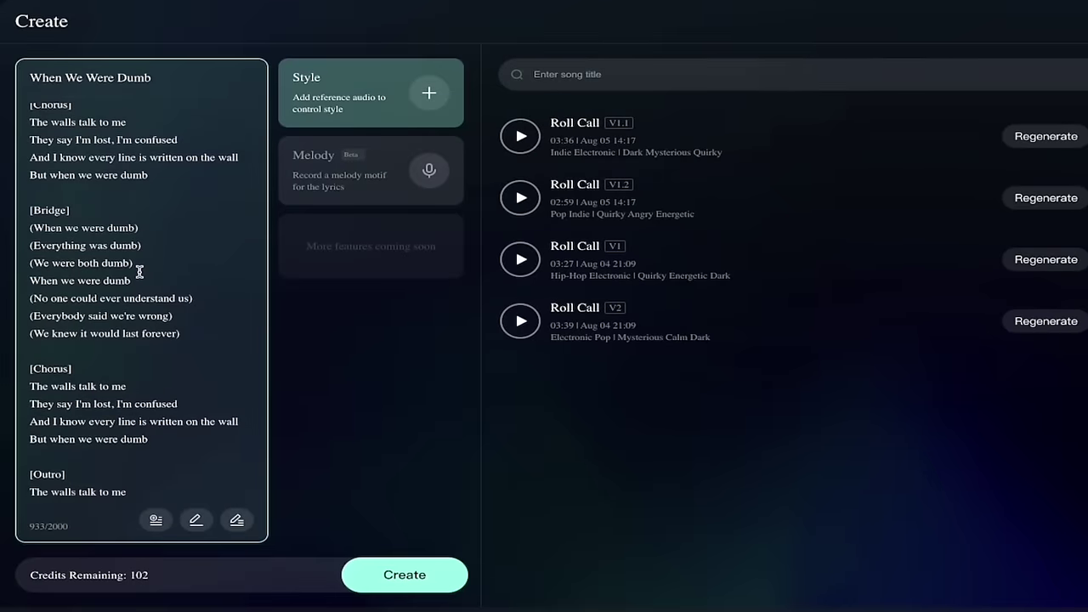
scroll(139, 270, down, 1)
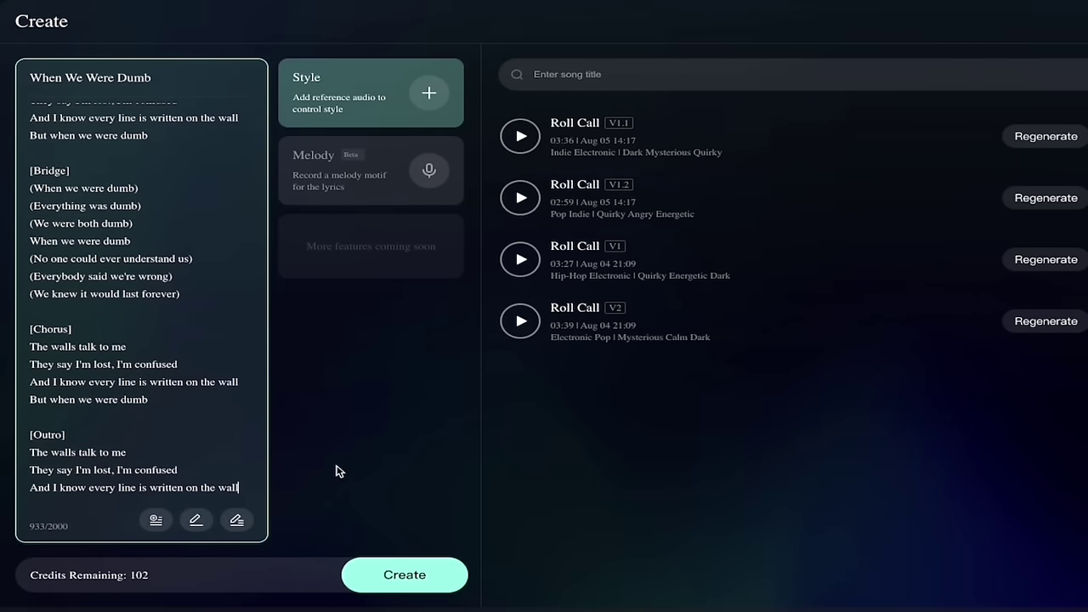
scroll(223, 432, up, 1)
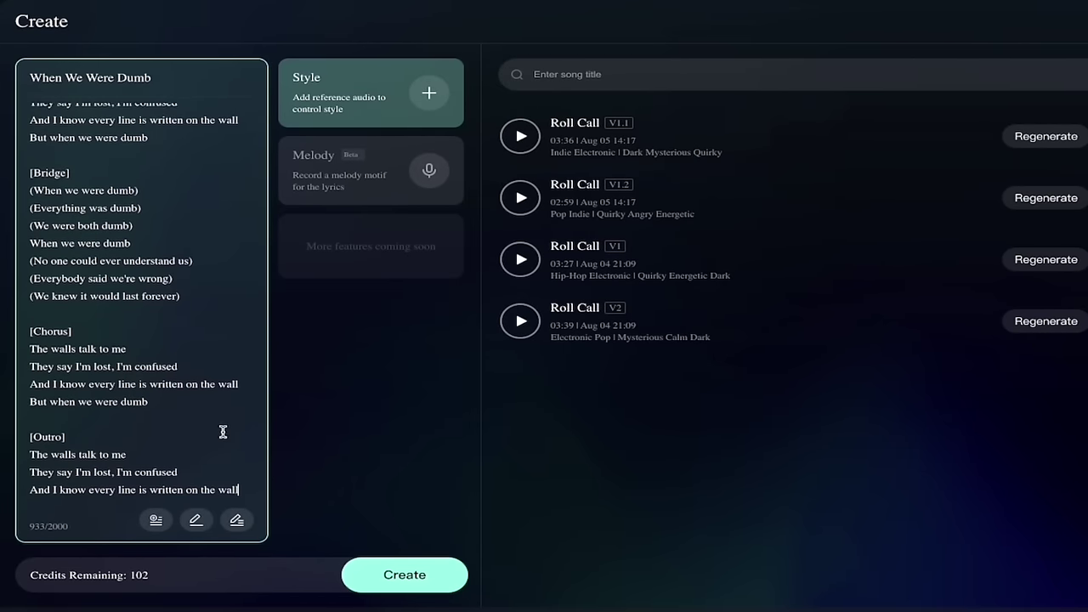
scroll(223, 432, up, 10)
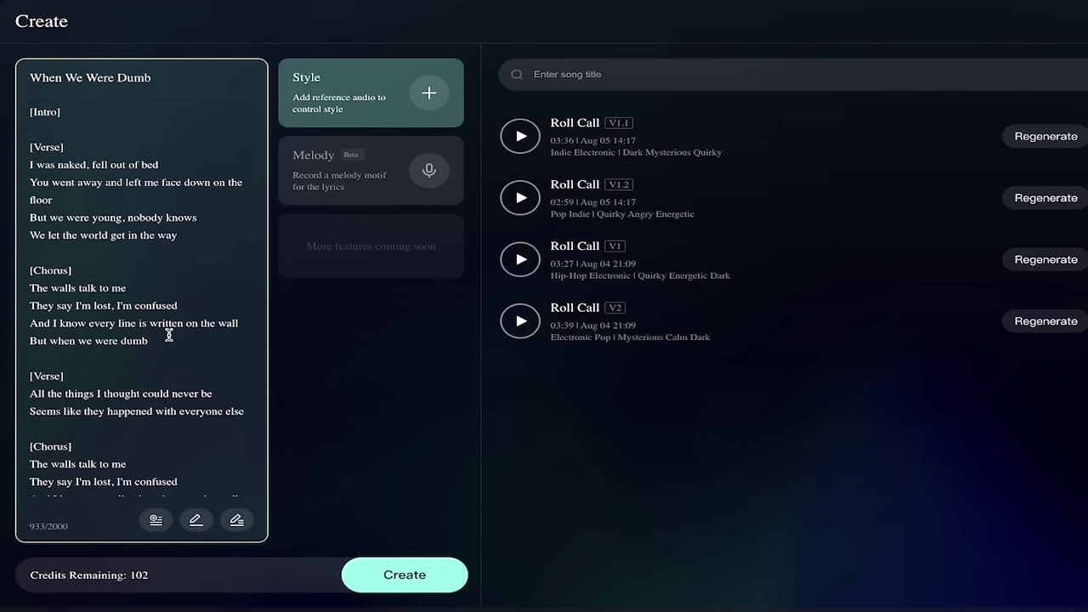
drag(152, 77, 120, 77)
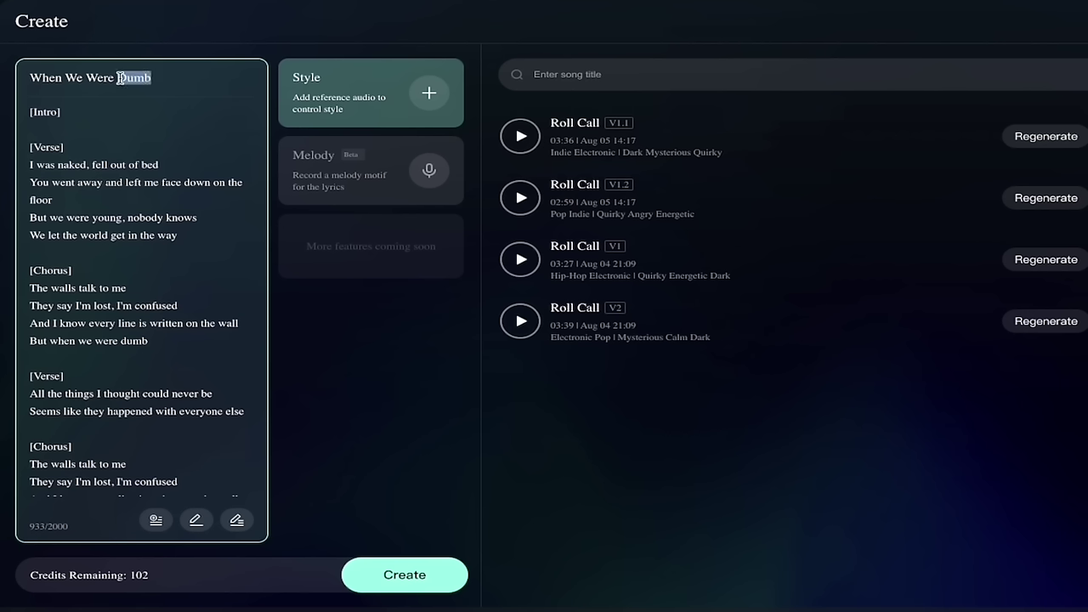
text(Smart)
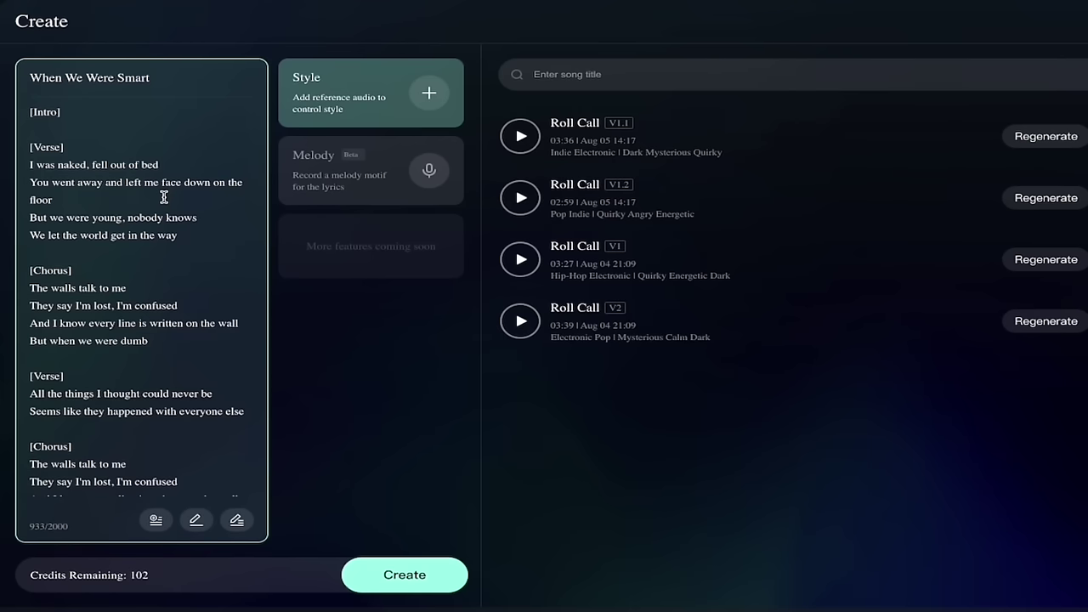
scroll(168, 315, down, 5)
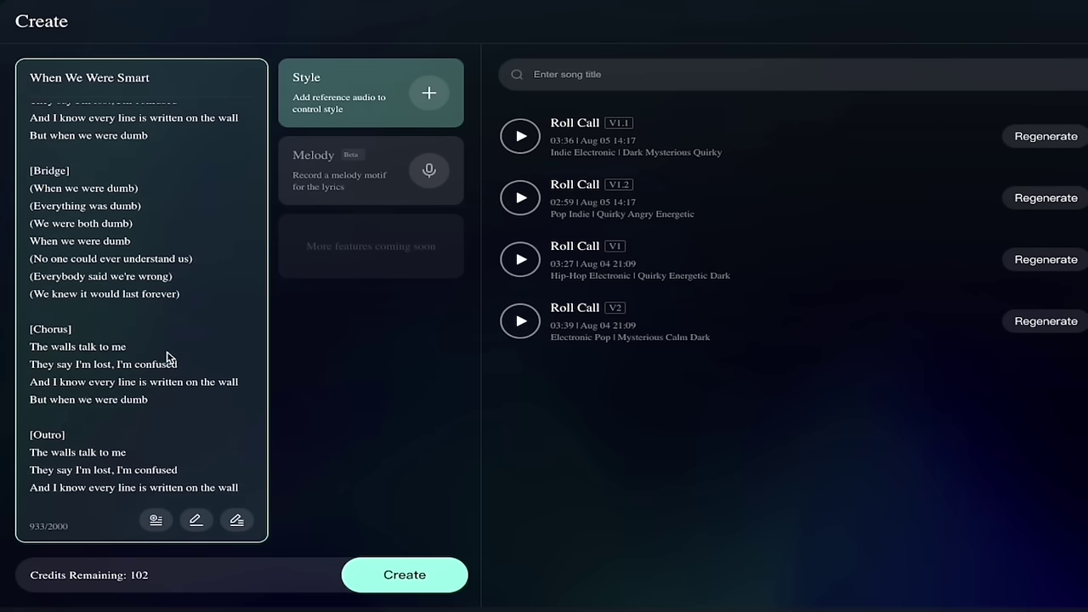
Generate two When We Were Smart versions, then play and pause V1 and V2.
click(408, 580)
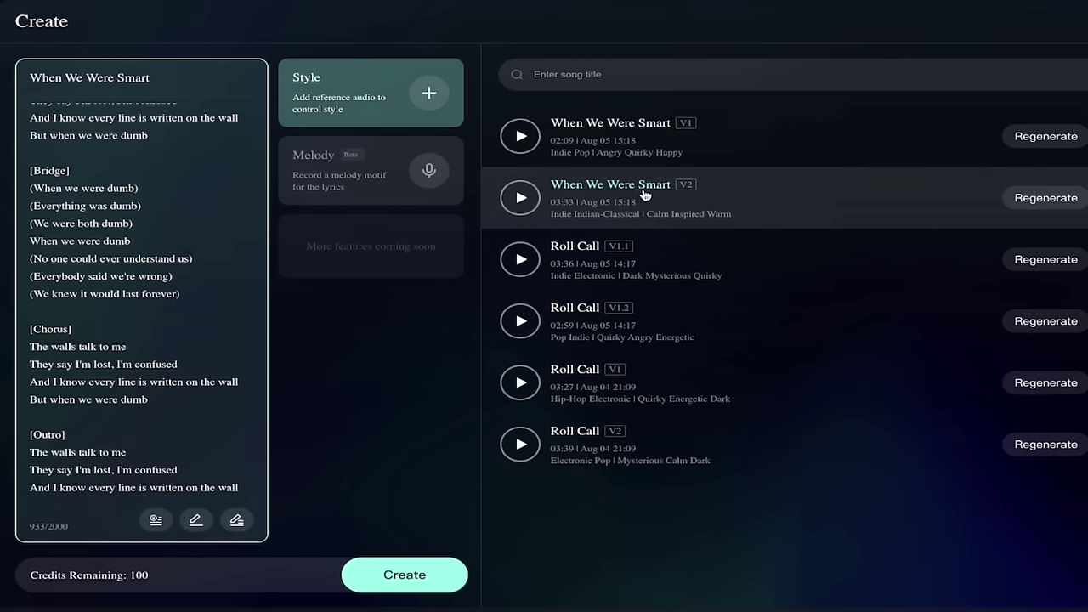
click(527, 149)
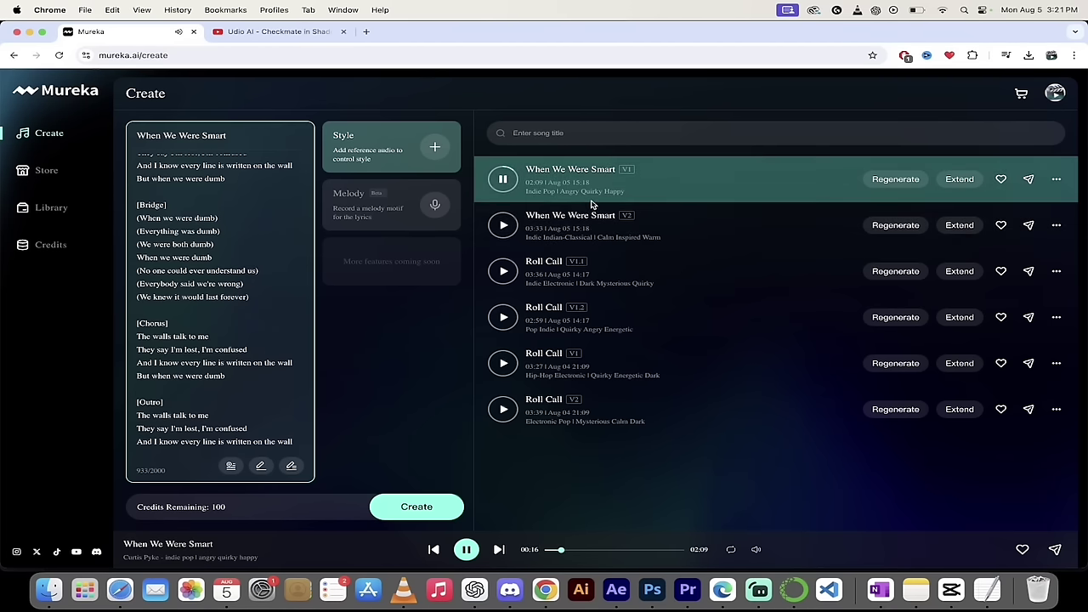
click(503, 180)
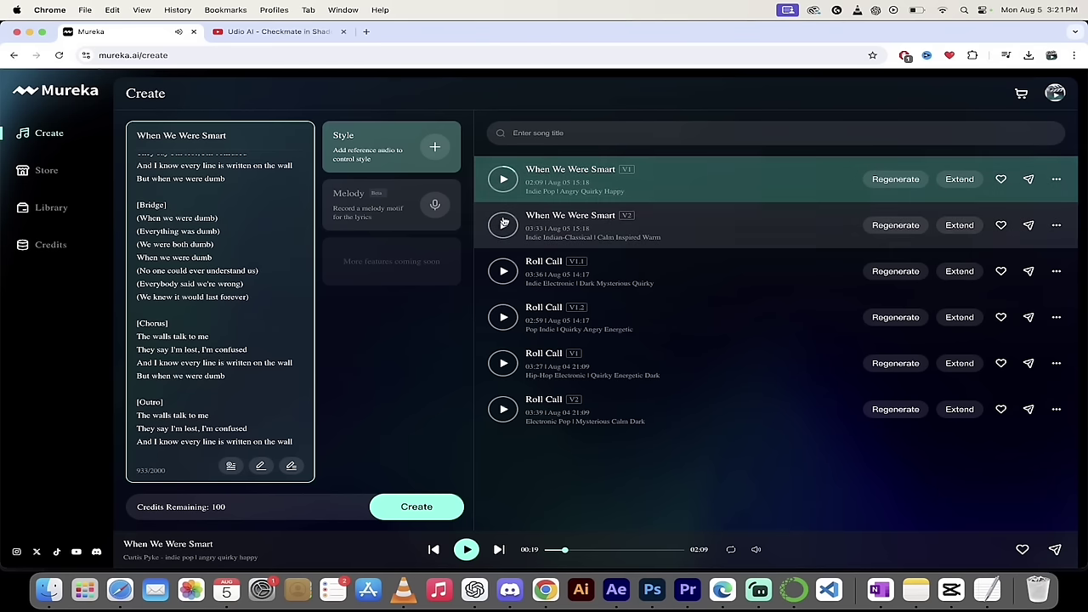
click(505, 226)
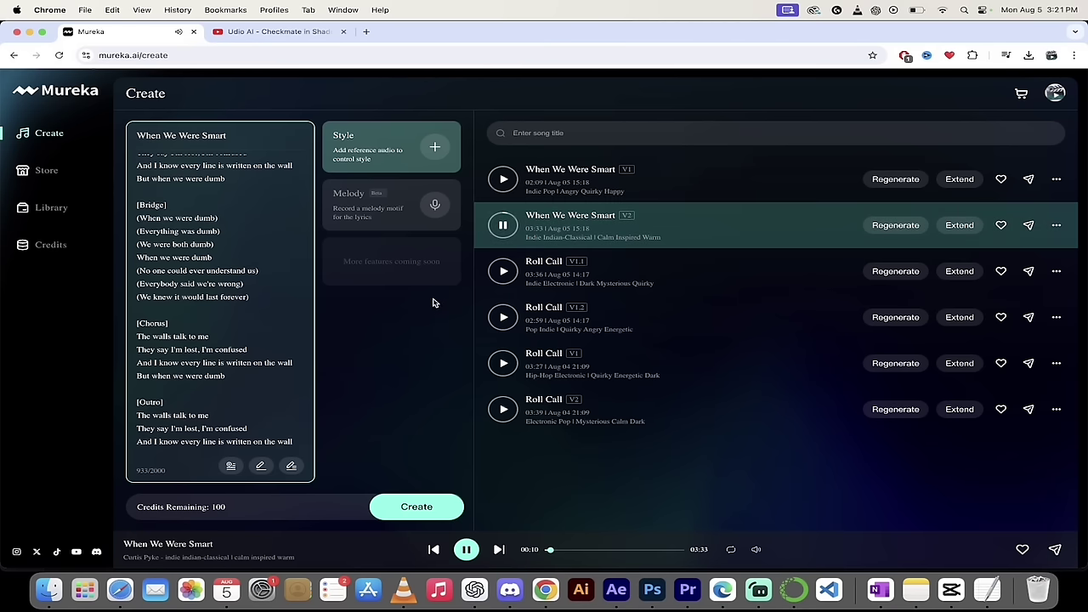
click(502, 224)
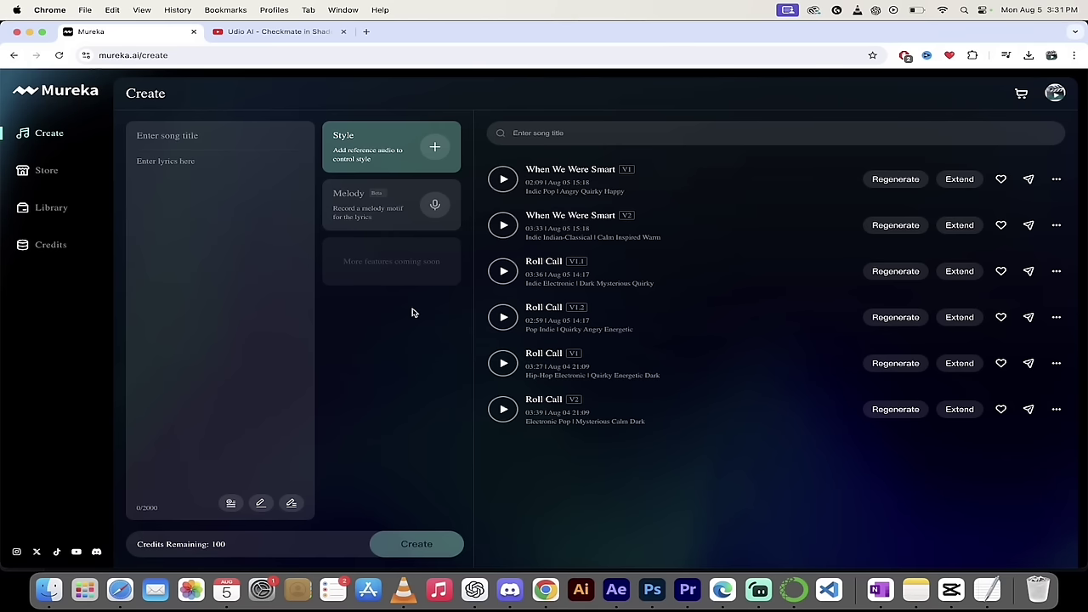
Open the Style card's reference-audio options and select the 'Paste Youtube link' field.
click(435, 148)
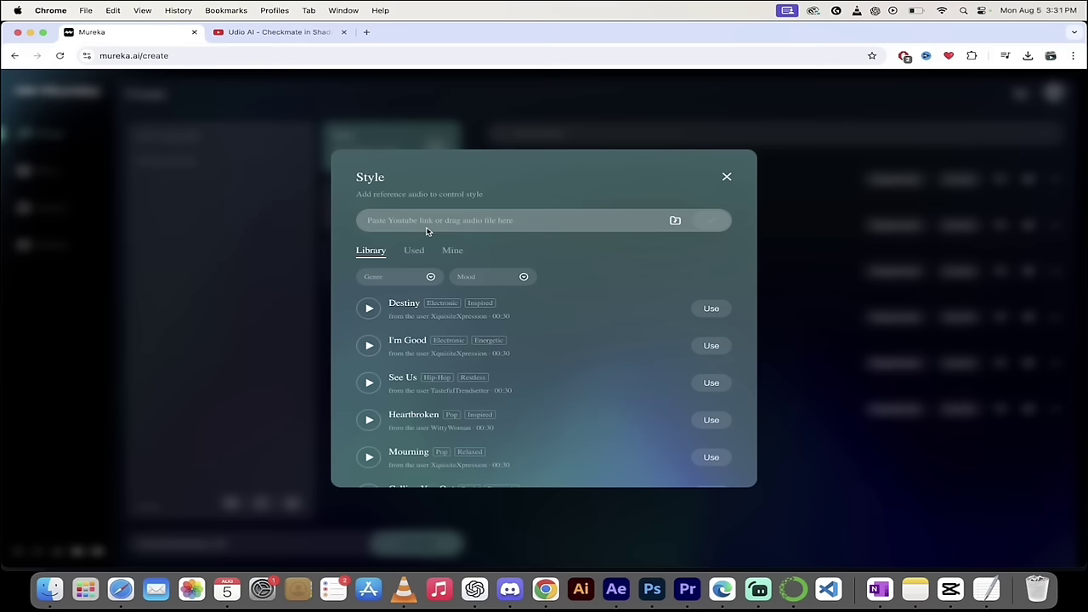
click(426, 222)
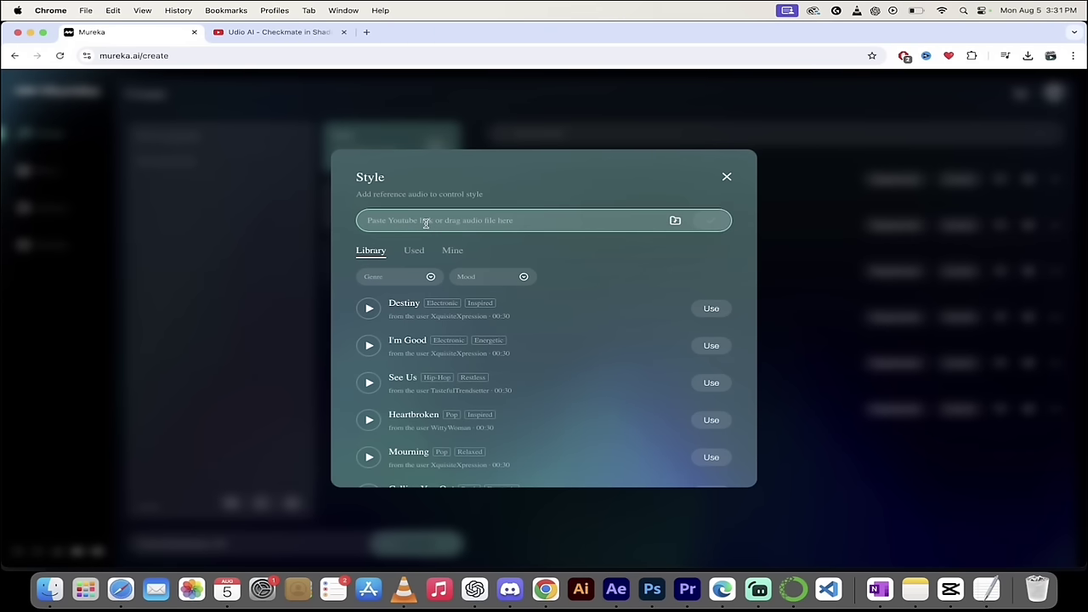
Switch to the Udio AI - Checkmate in Shadows video and briefly play it.
click(278, 32)
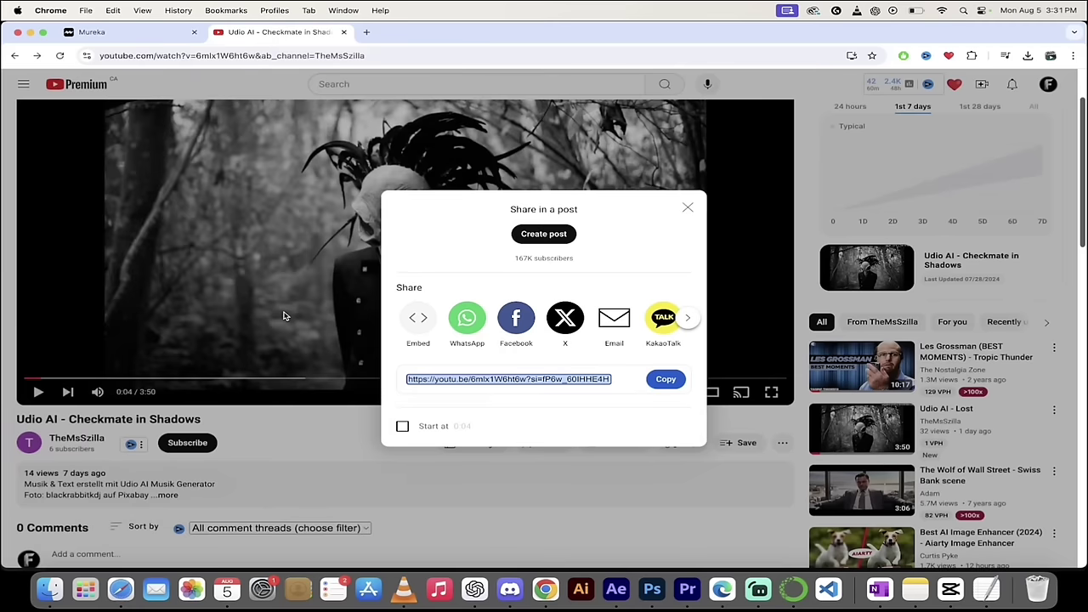
click(687, 209)
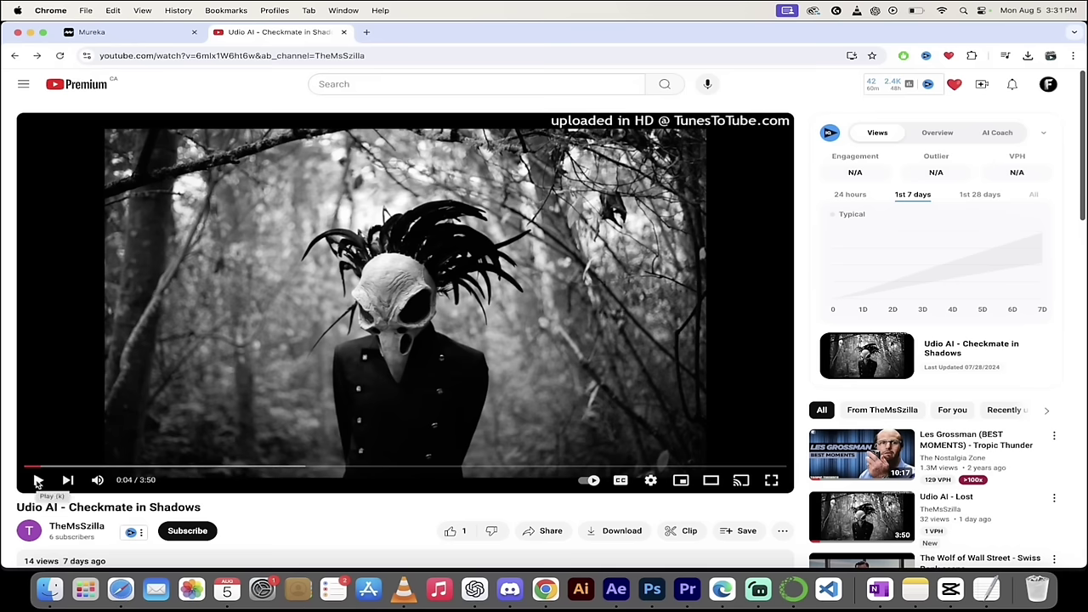
click(37, 481)
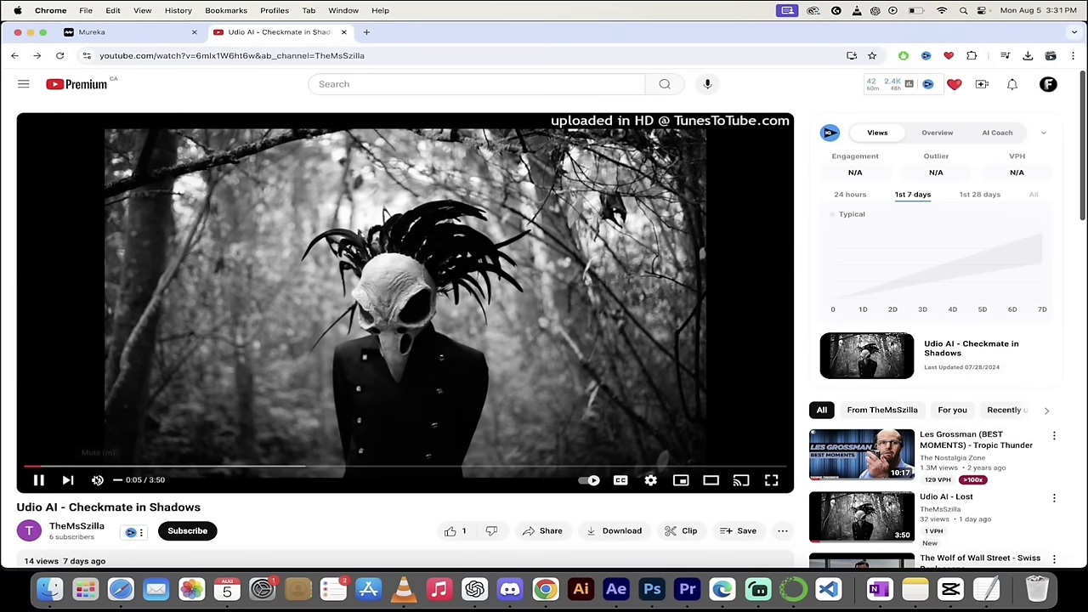
click(39, 481)
scroll(324, 516, down, 2)
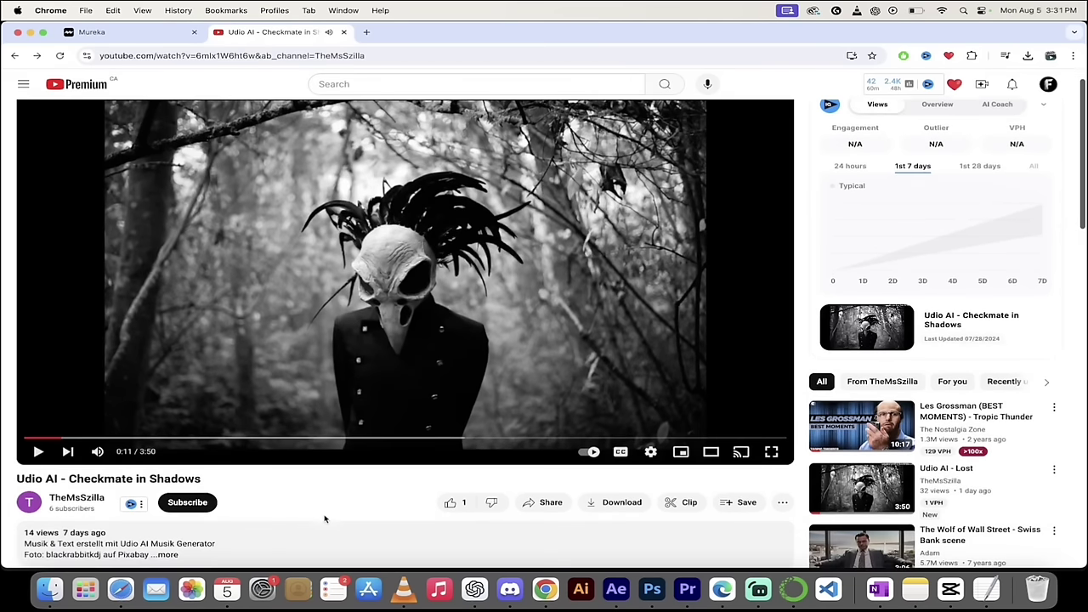
scroll(324, 519, up, 1)
right_click(334, 520)
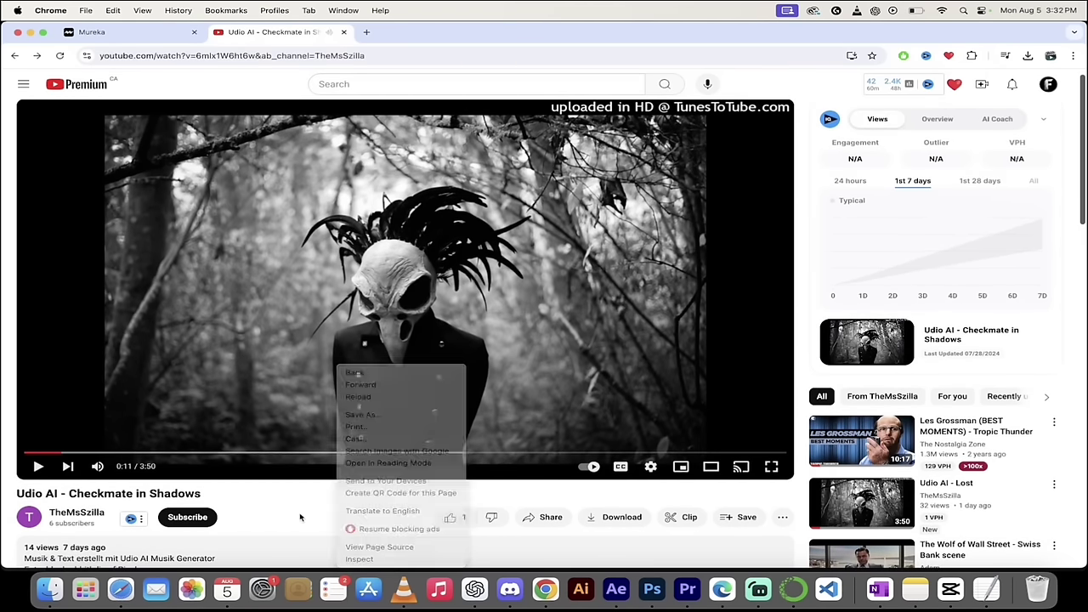
click(299, 517)
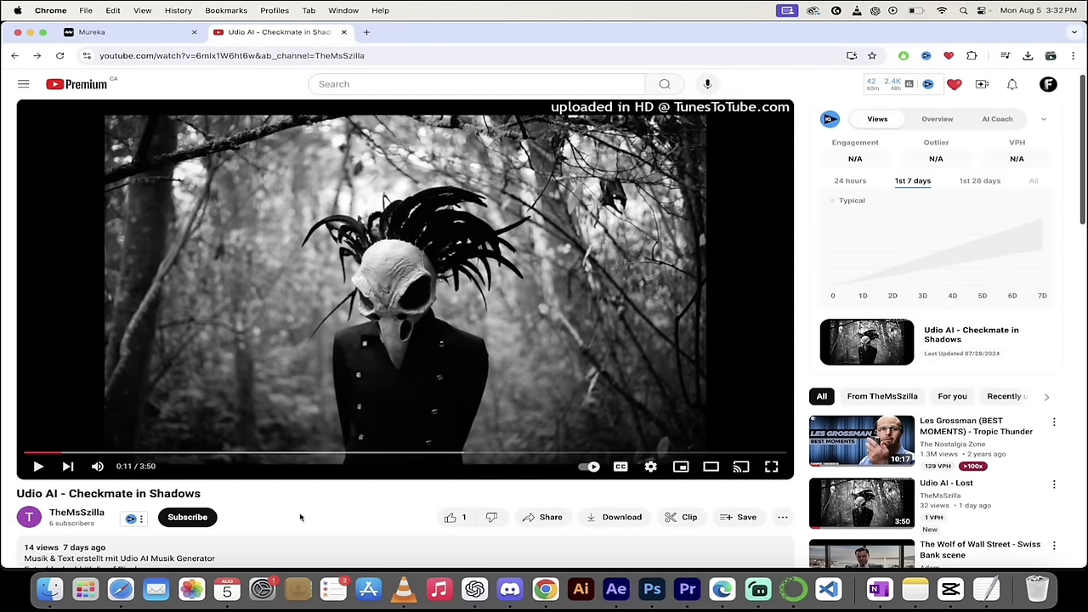
Copy the video's share link and close the sharing dialog.
click(547, 519)
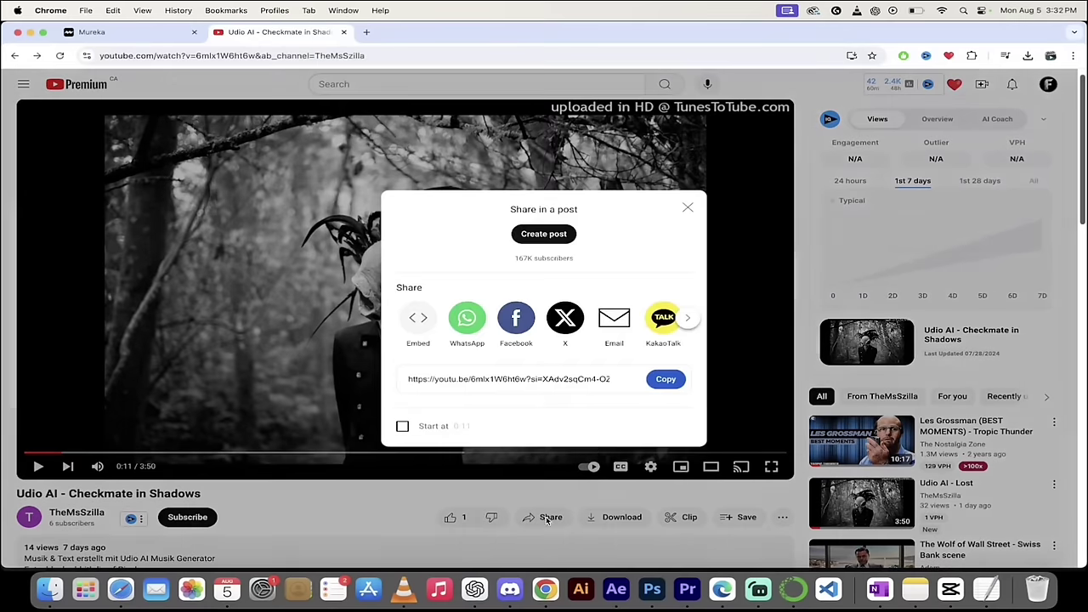
click(661, 382)
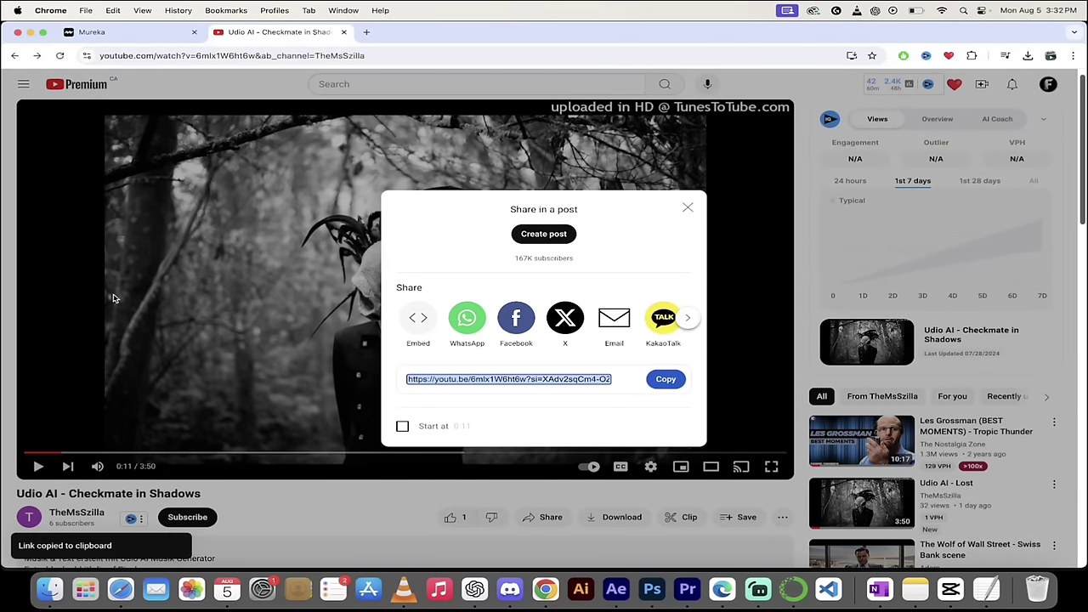
click(6, 301)
Paste the YouTube link into Mureka's Style field and submit it as reference.
click(119, 32)
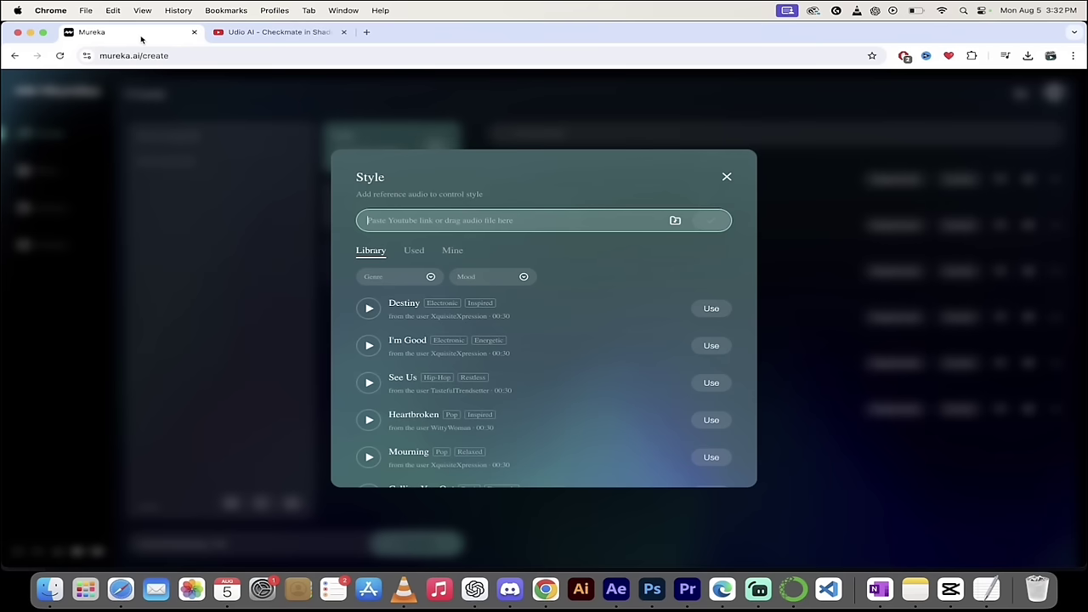
click(438, 221)
key(super+v)
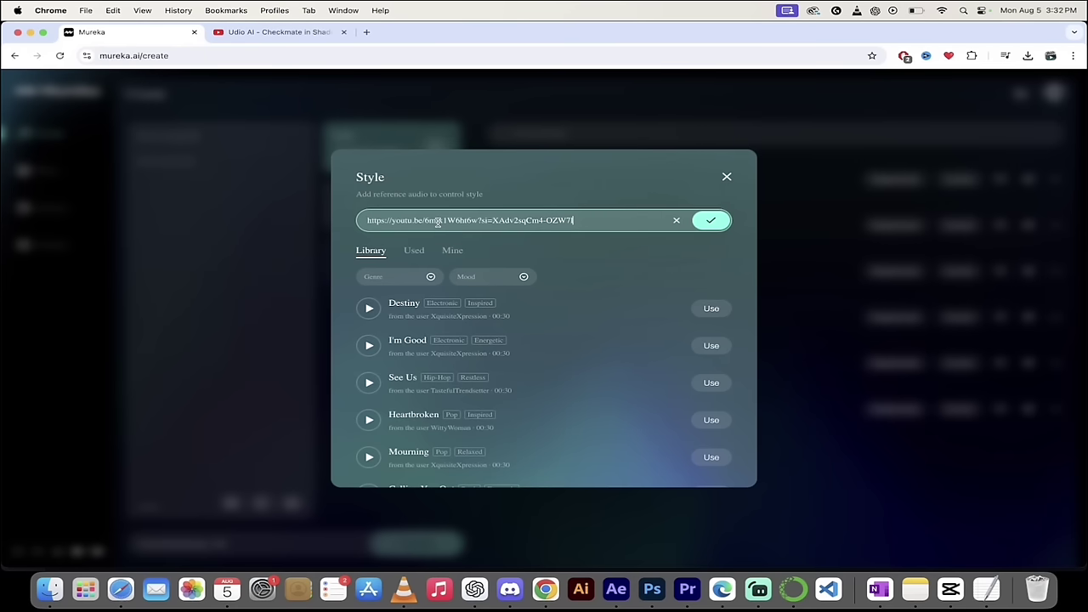
click(712, 222)
click(710, 222)
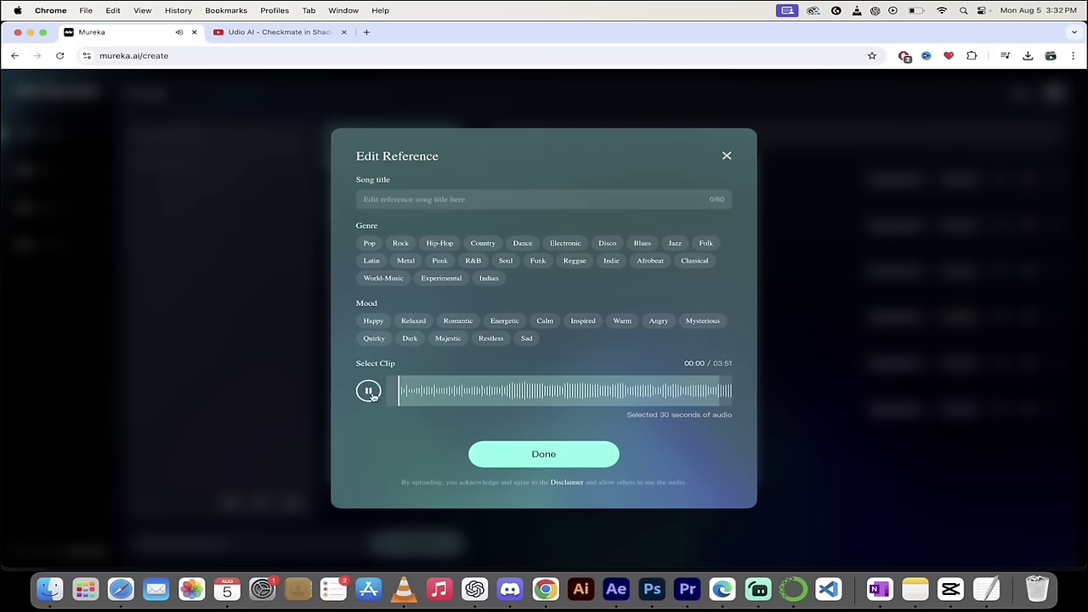
click(368, 392)
Title the reference 'Rocking with Kingston' and tag it Rock genre, Relaxed mood.
text(Rocking with Ki)
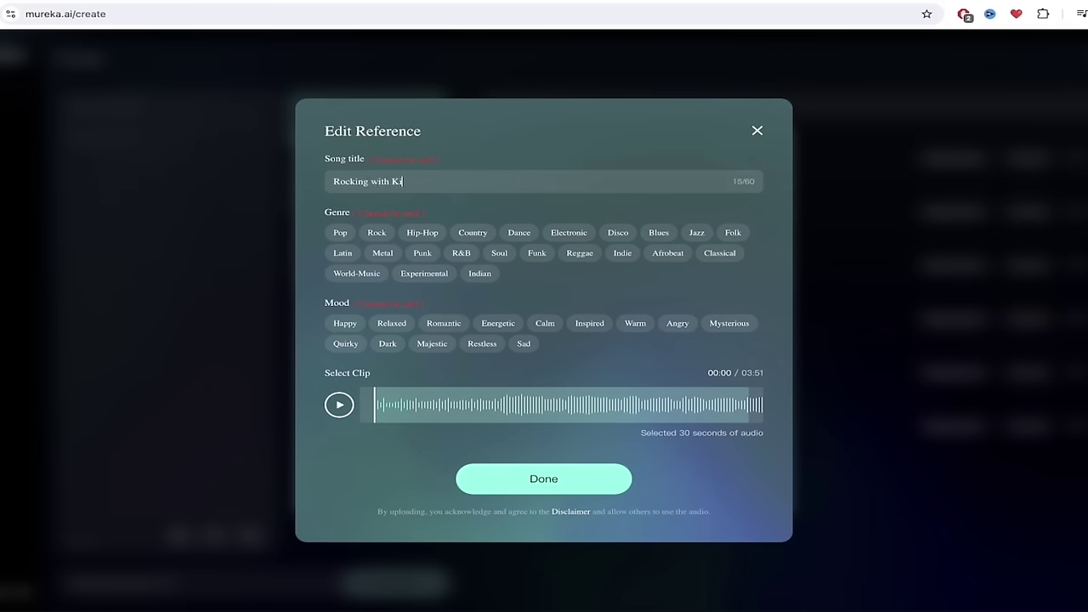
text(ngston)
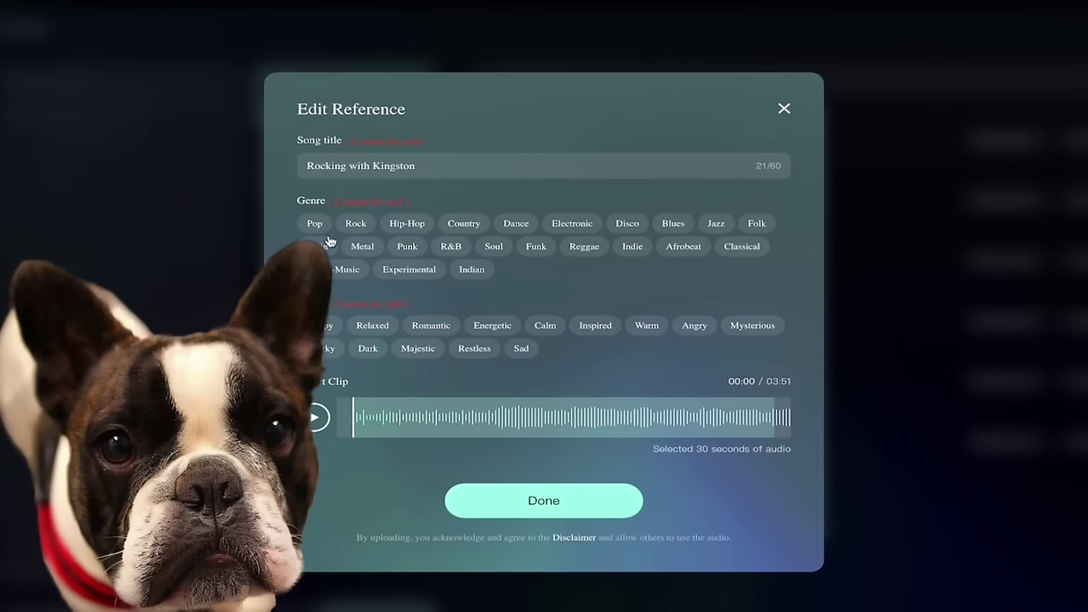
click(355, 226)
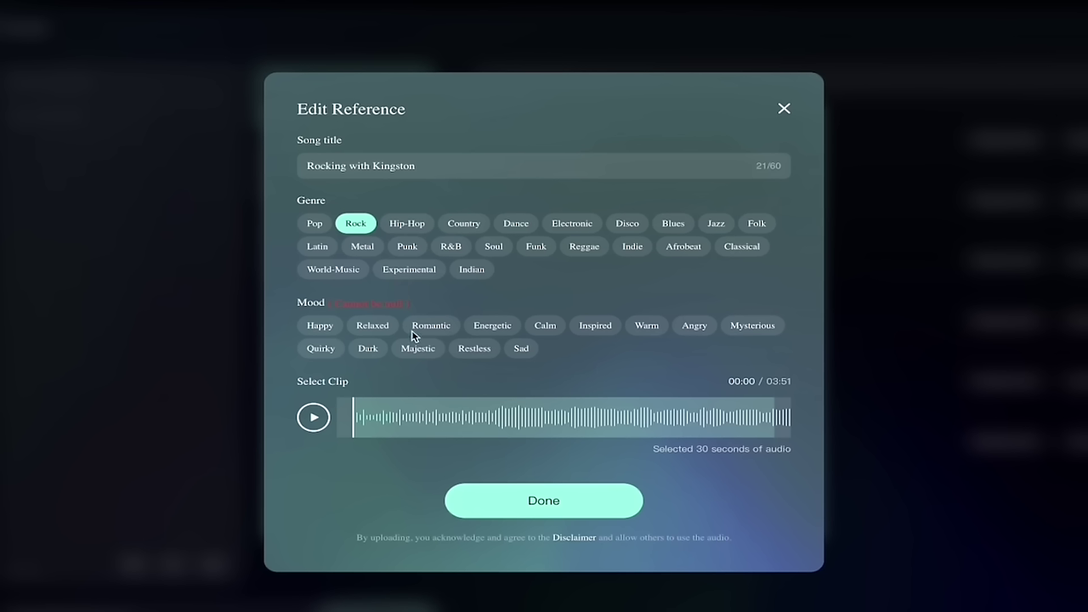
click(374, 330)
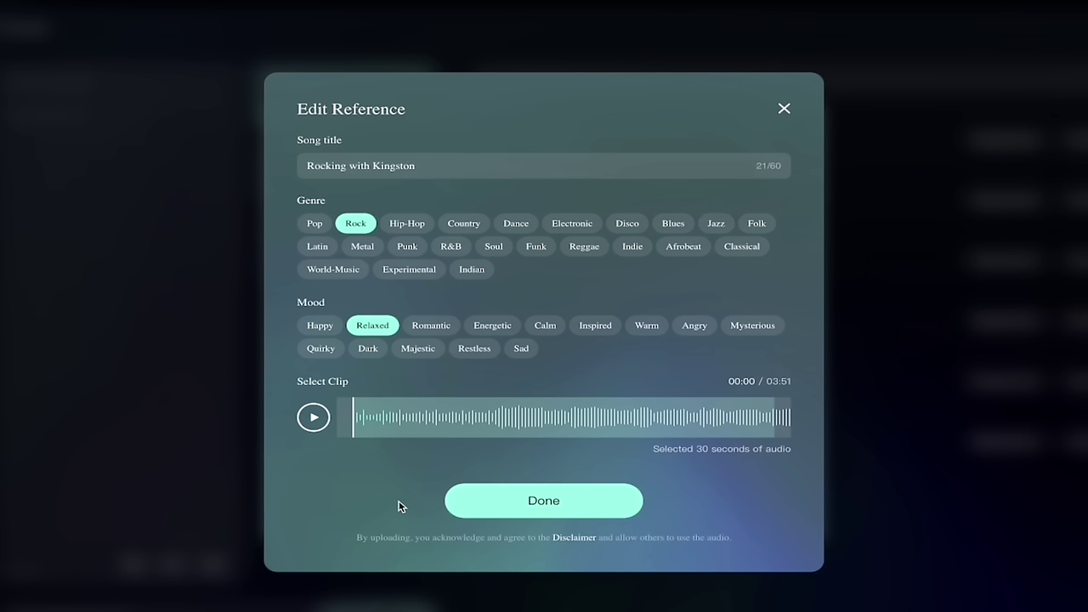
Save the edited reference and load Rocking with Kingston as the active style.
click(539, 503)
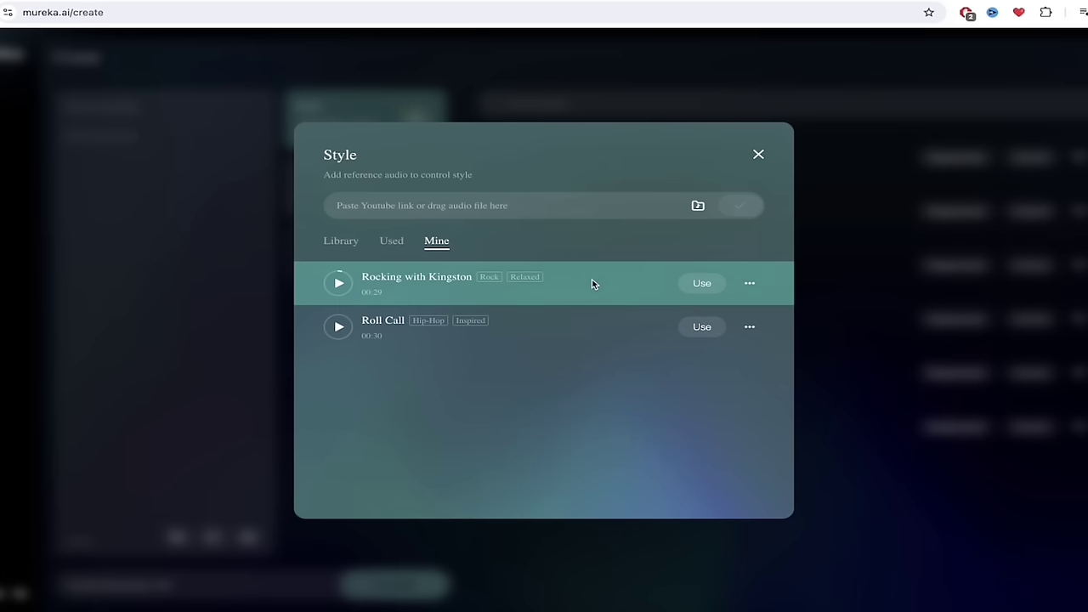
click(693, 284)
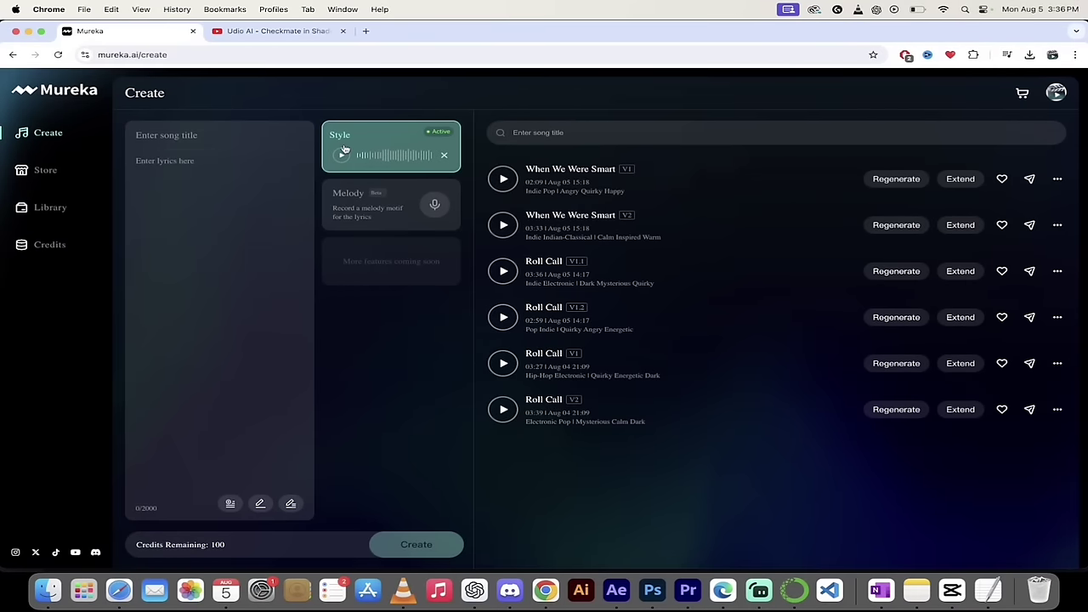
Title the song 'Rocking With Kingston', auto-write the whole lyrics, and create it.
click(342, 153)
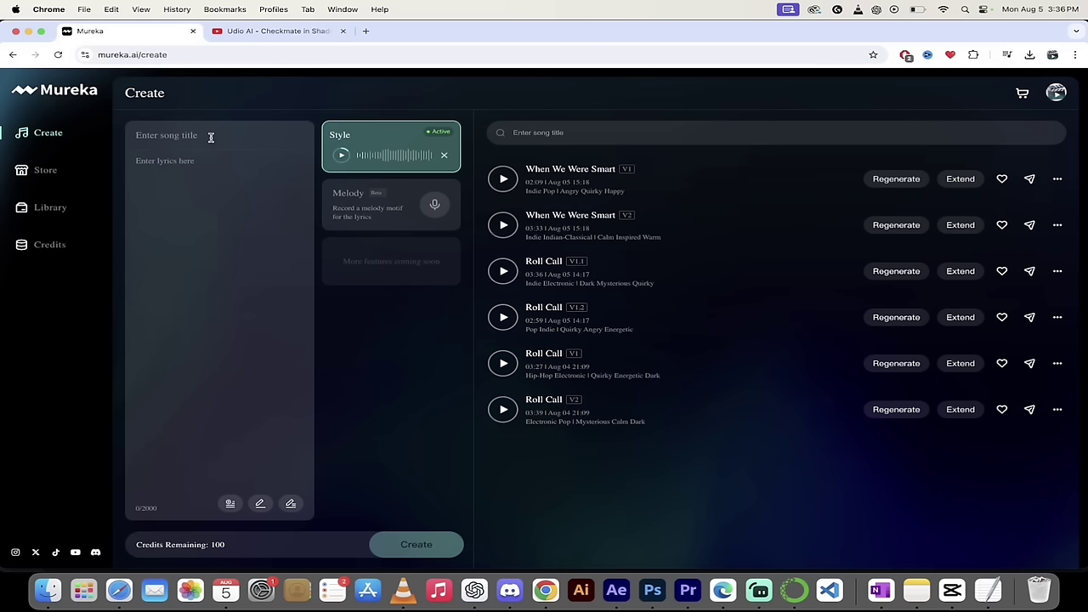
click(211, 137)
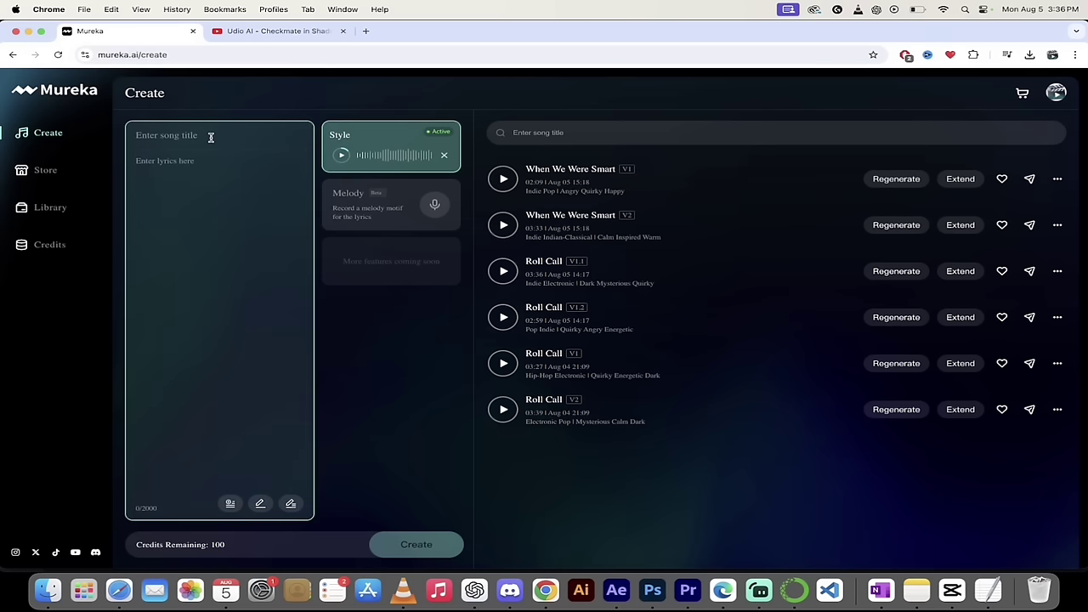
text(Rocking Wi)
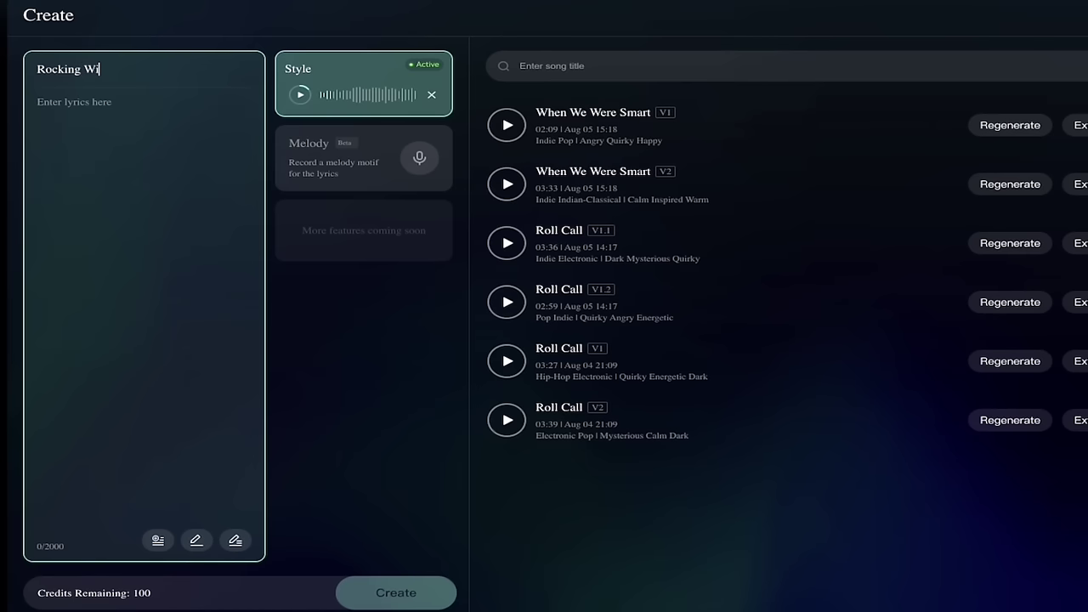
text(th Kingston)
click(109, 124)
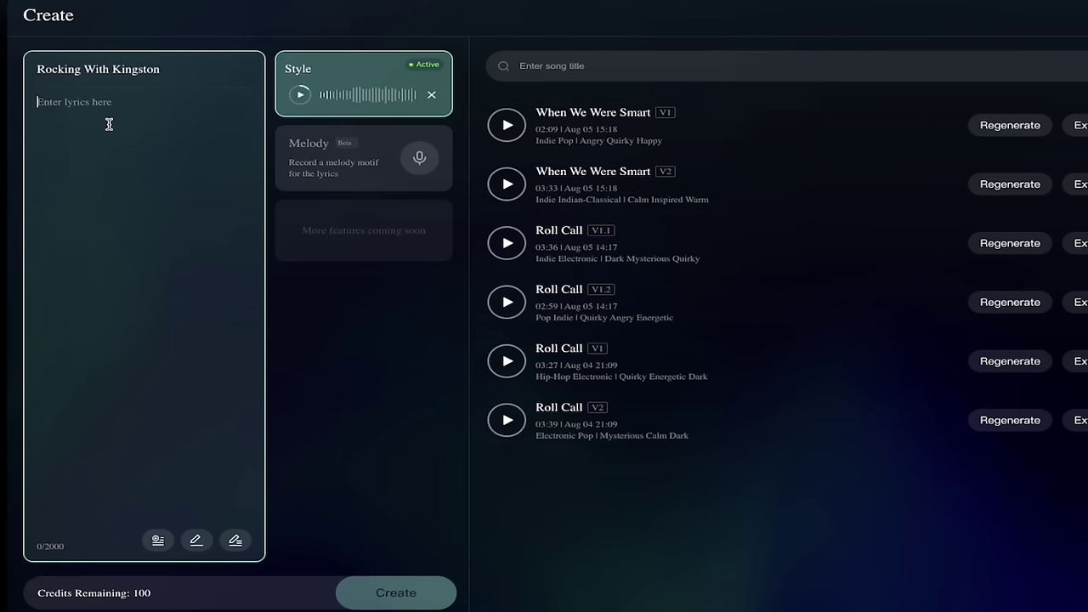
click(235, 542)
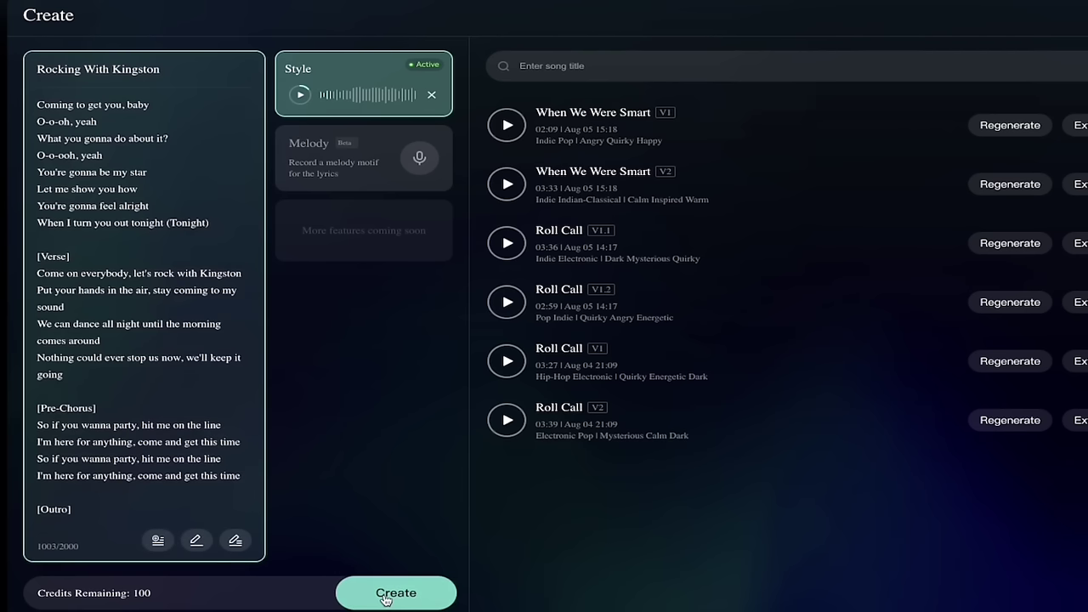
click(385, 595)
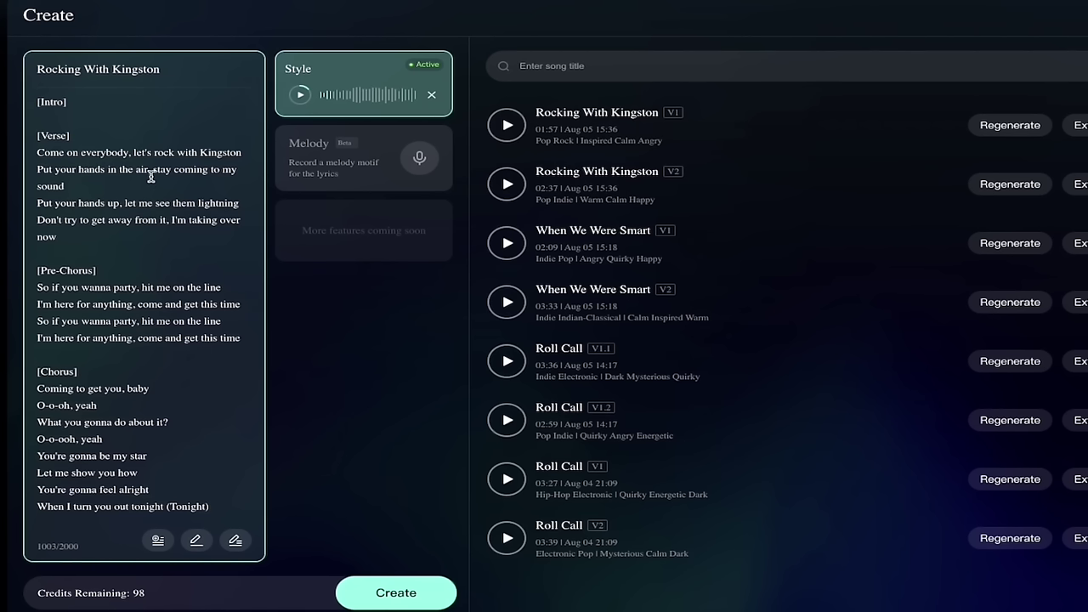
Scroll through the generated Rocking With Kingston lyrics to review them.
scroll(124, 174, down, 1)
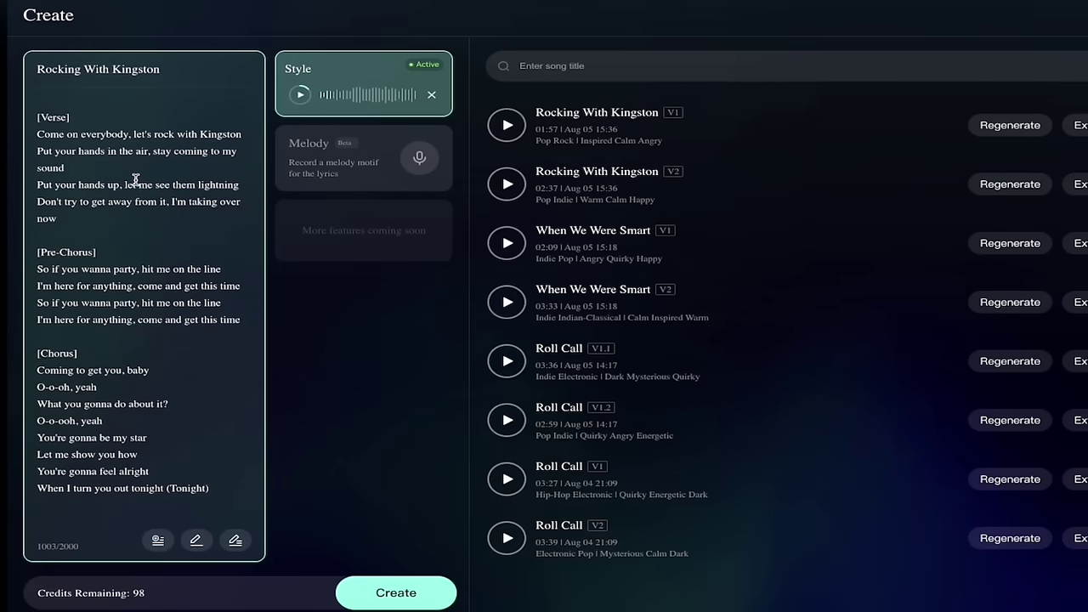
scroll(150, 246, down, 3)
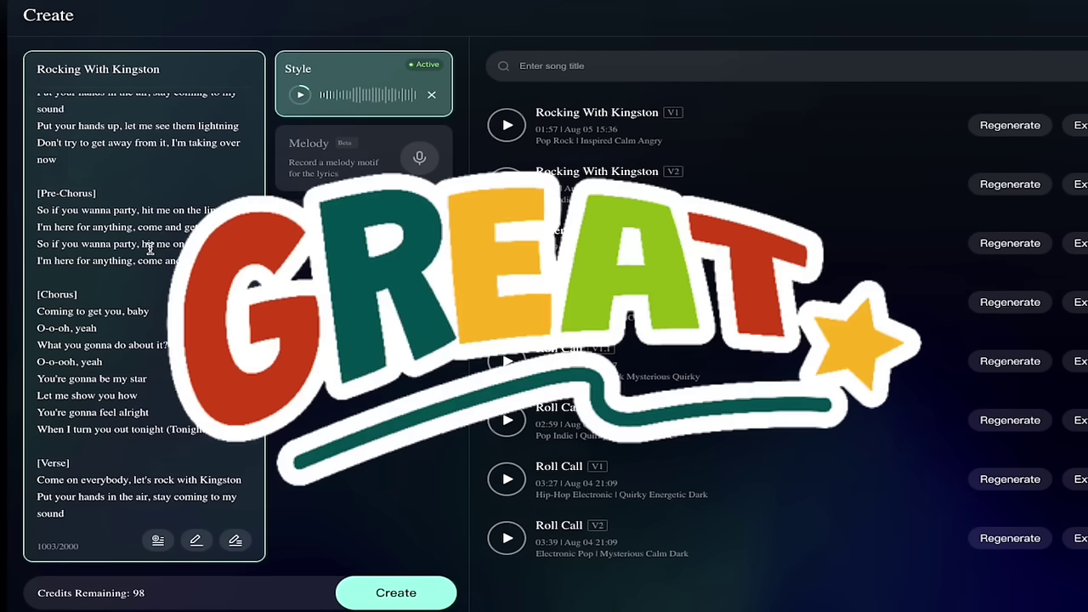
scroll(149, 247, down, 3)
scroll(150, 246, down, 2)
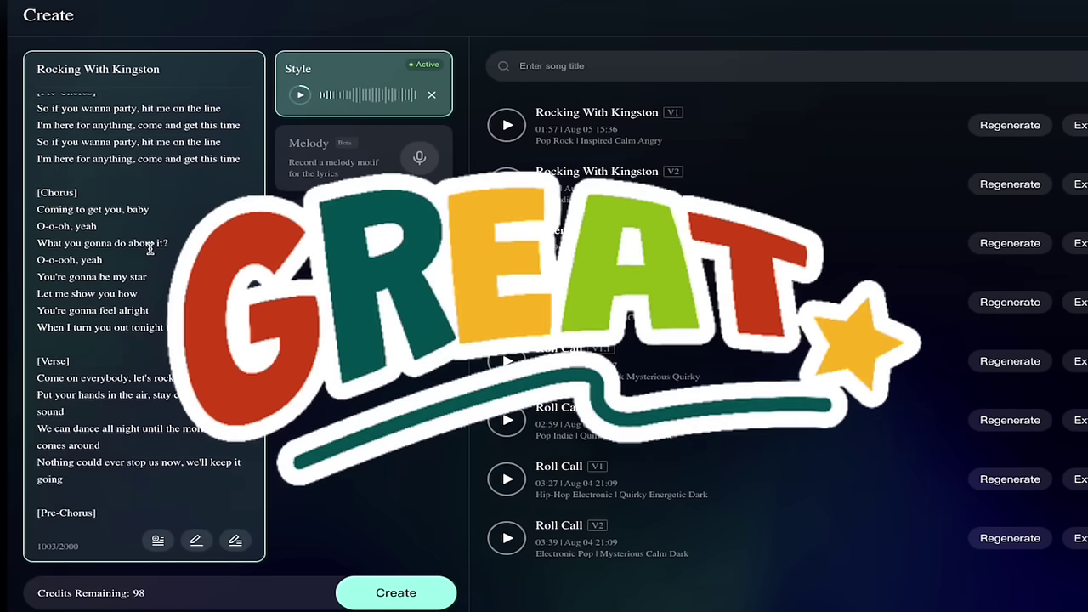
scroll(150, 247, down, 5)
scroll(149, 248, up, 13)
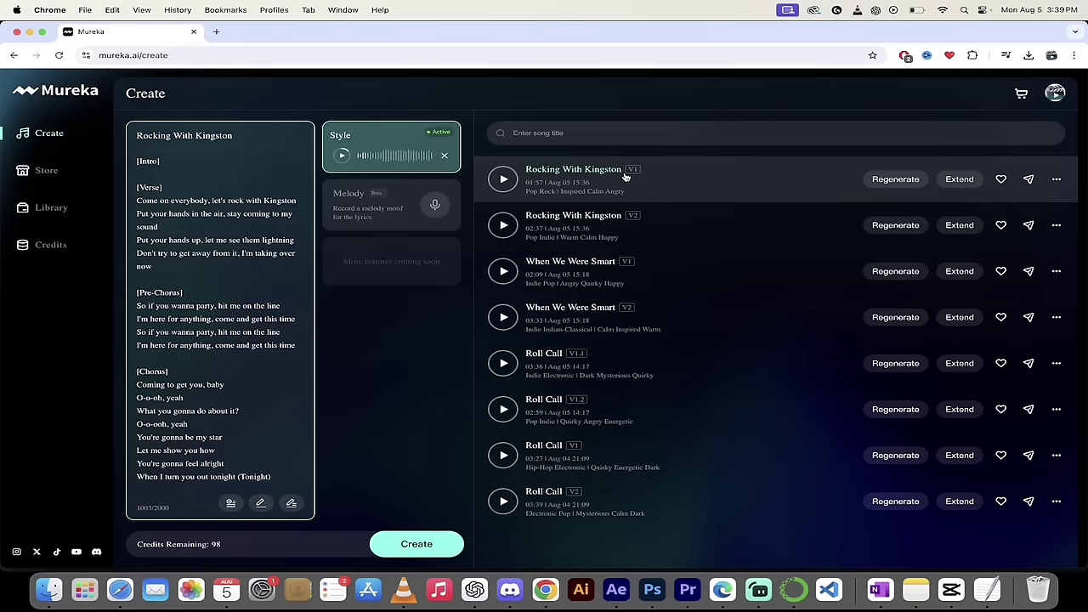
Play the opening of Rocking With Kingston V1, raise the volume, then pause.
click(503, 180)
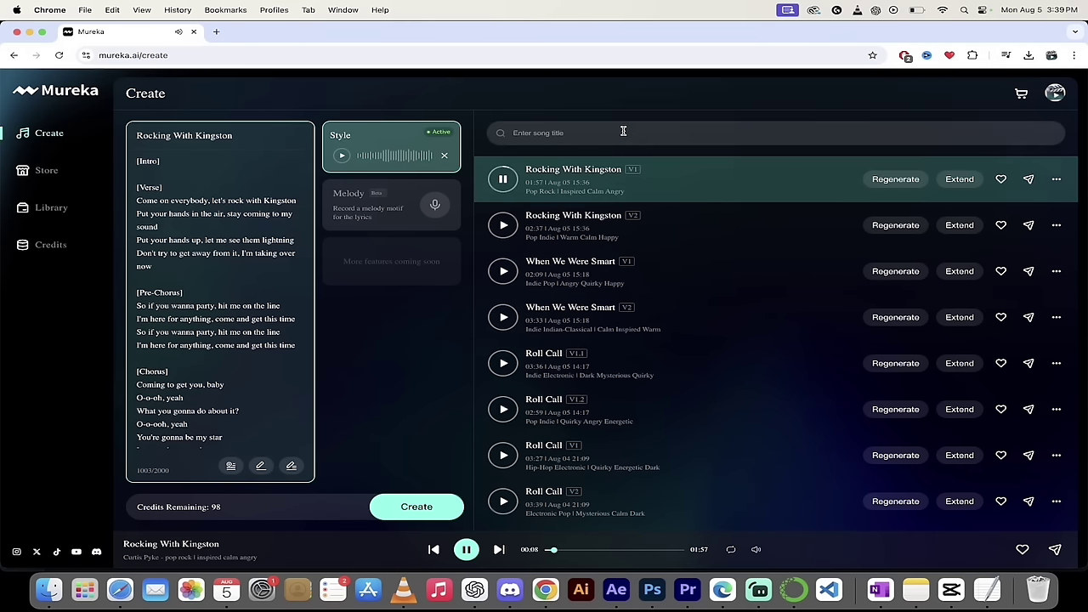
key(XF86AudioRaiseVolume)
click(503, 179)
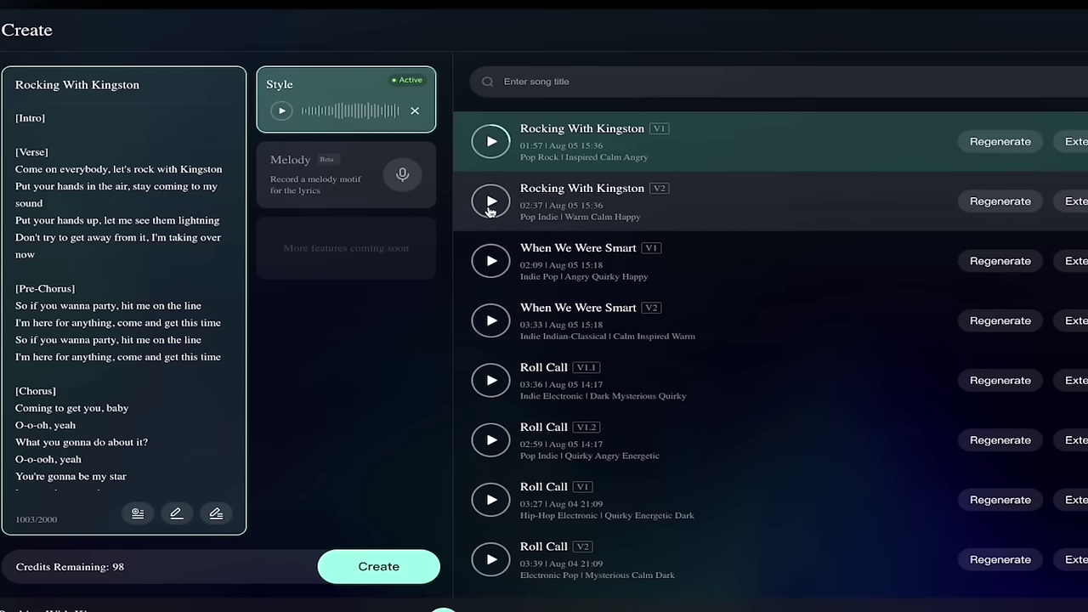
Preview V2, then like Rocking With Kingston V1 and copy its share link.
click(490, 208)
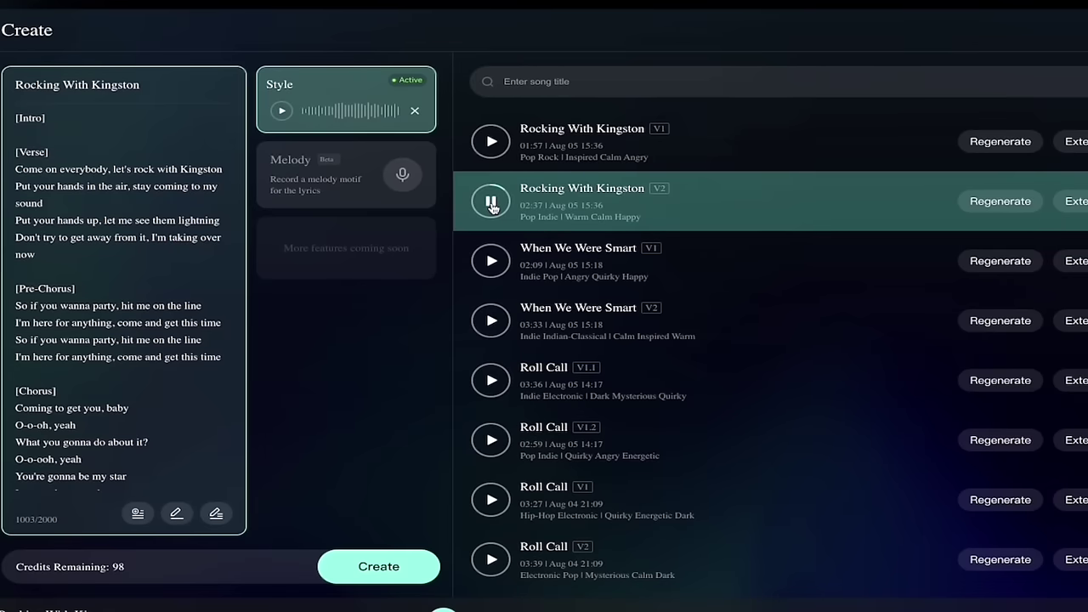
click(491, 204)
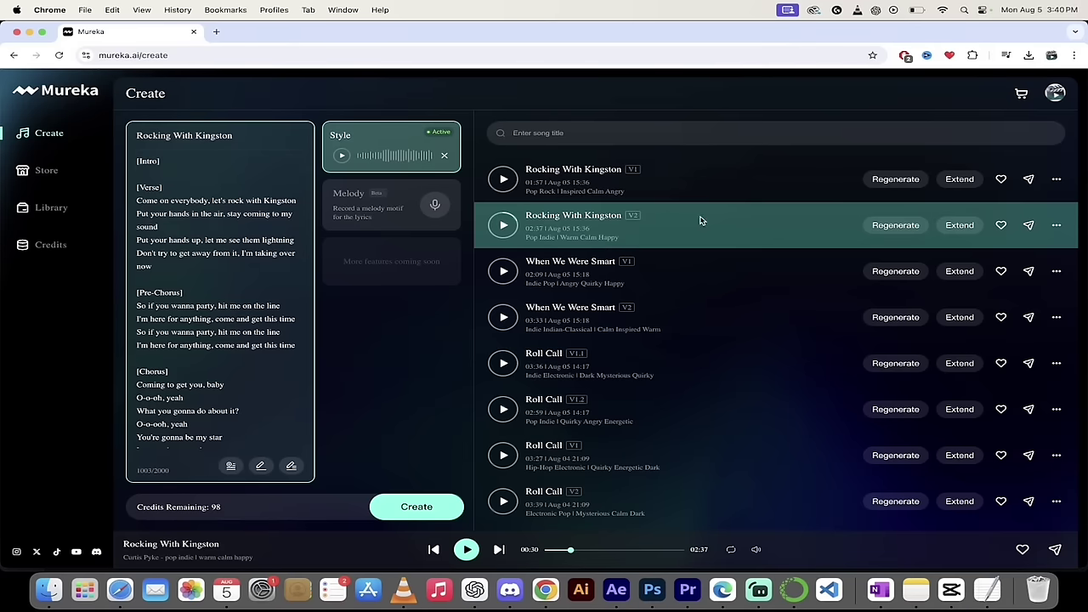
click(1002, 178)
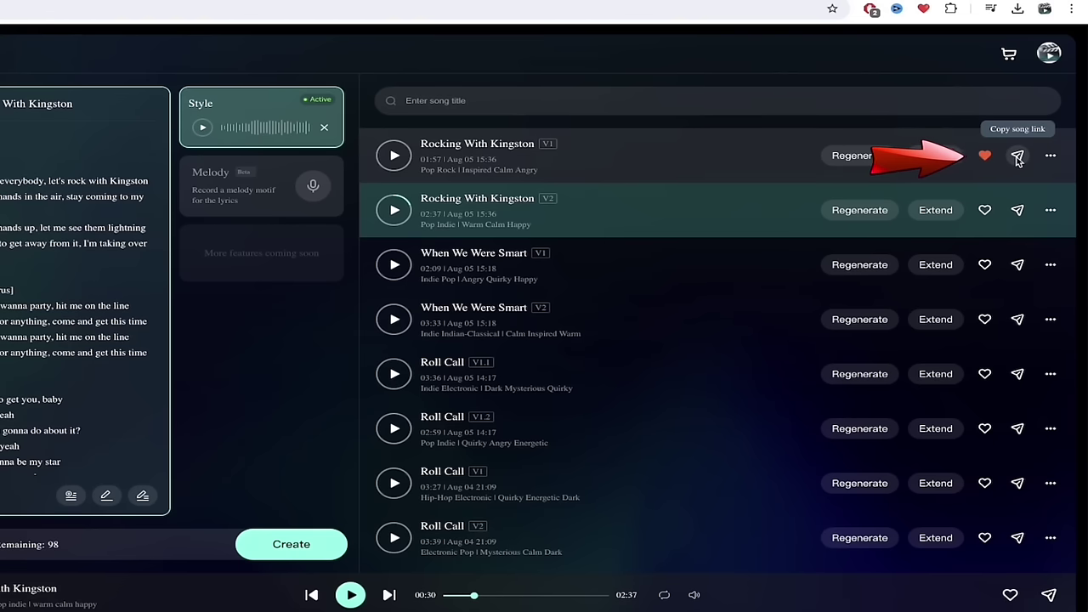
click(1017, 157)
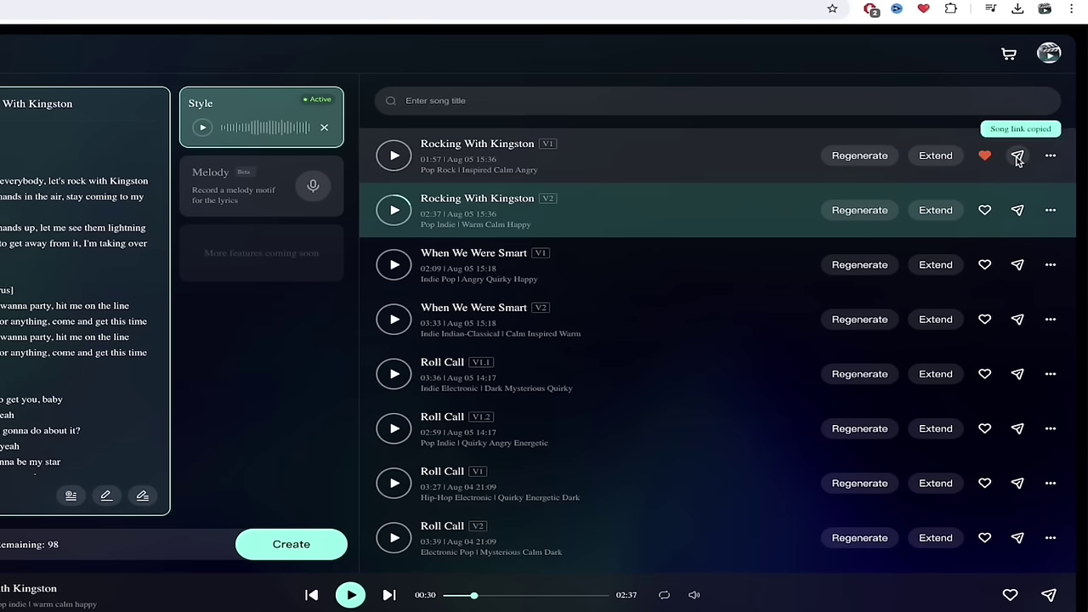
click(1051, 156)
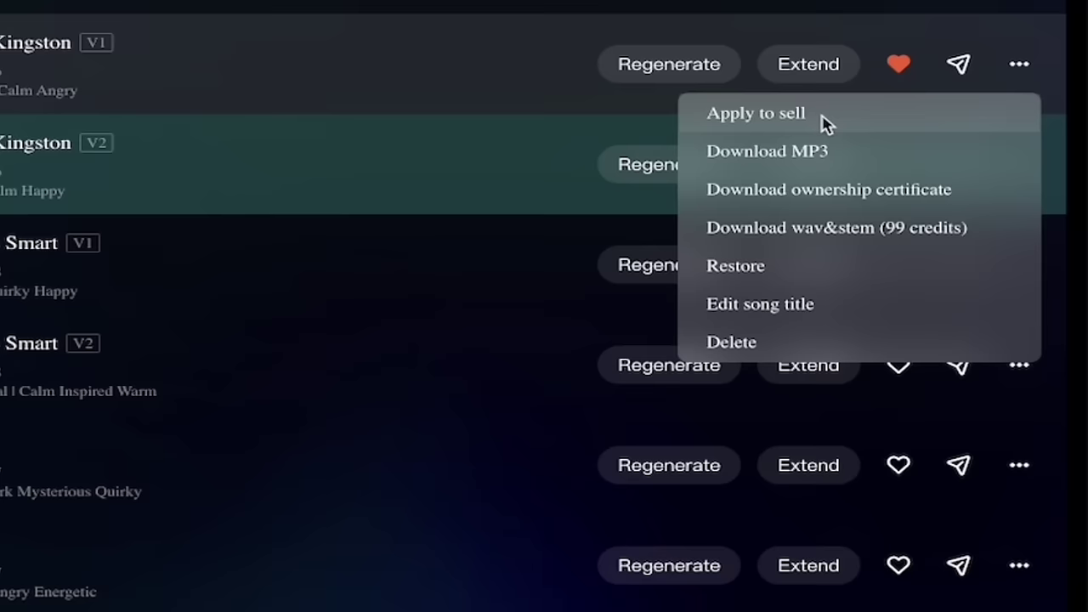
click(760, 36)
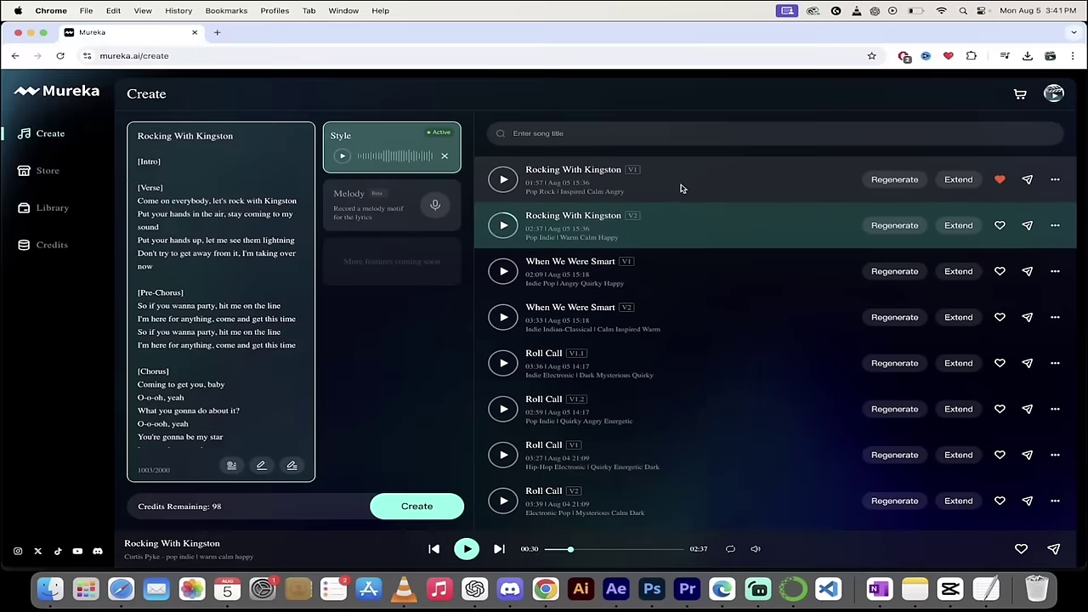
Extend V1 with the auto-written lyric line 'C'mon, everybody, let's rock with Kingston'.
click(953, 180)
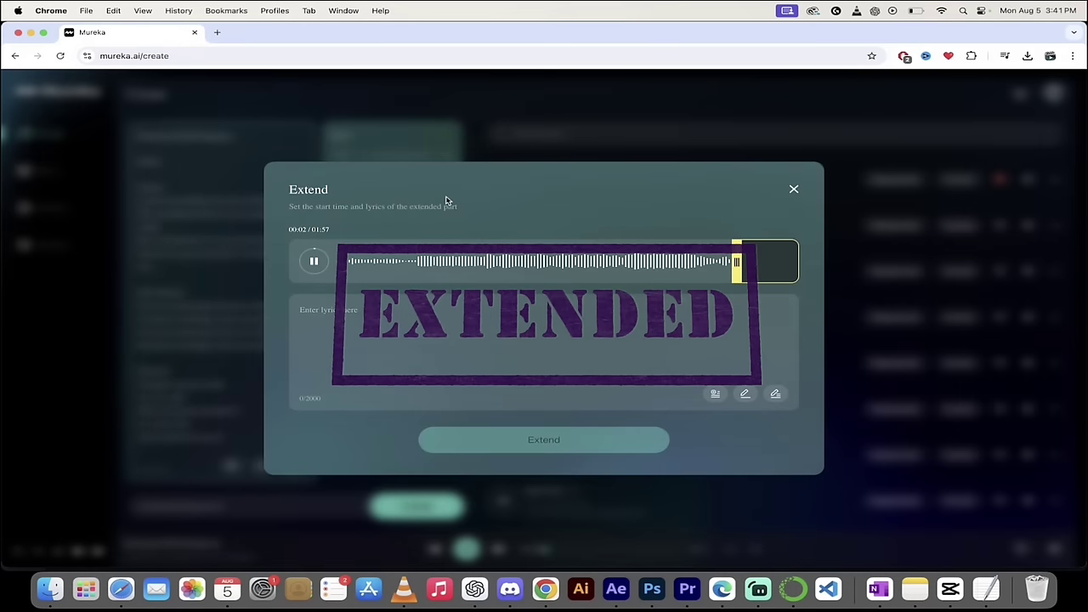
mouse_move(736, 253)
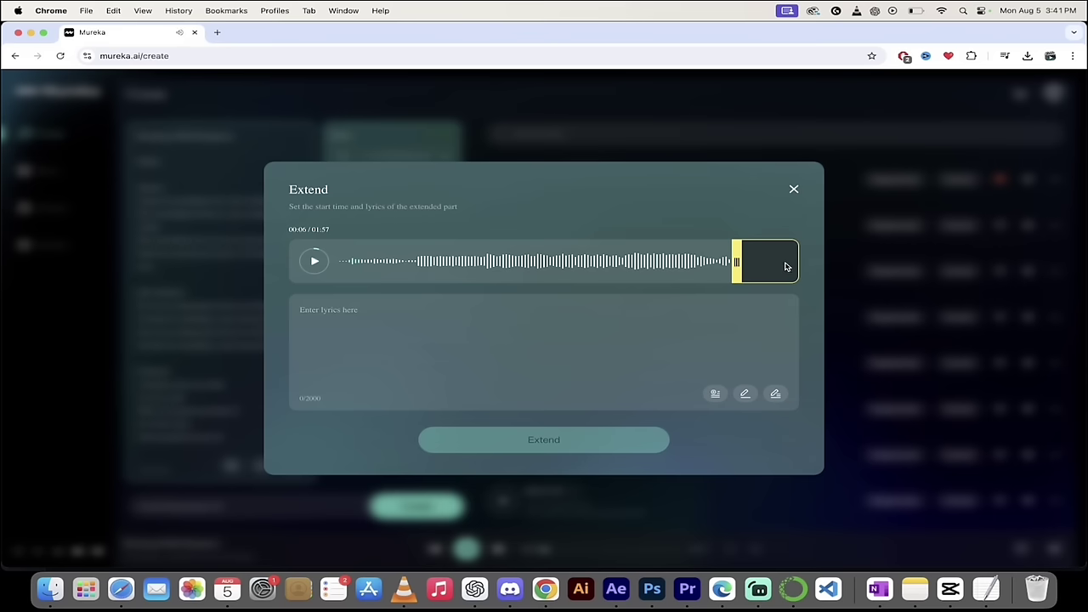
click(458, 334)
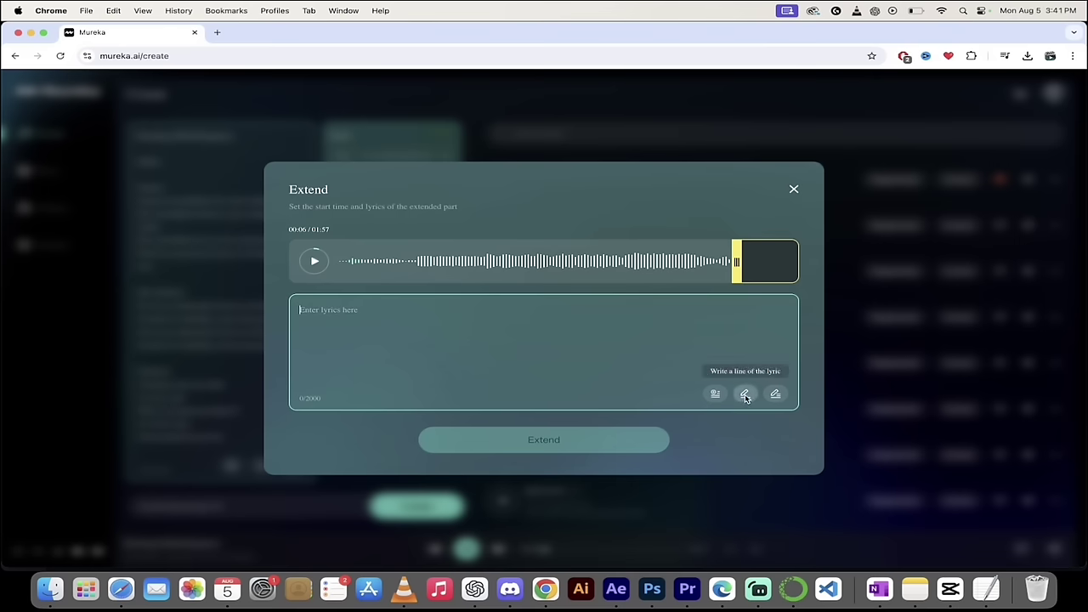
click(746, 395)
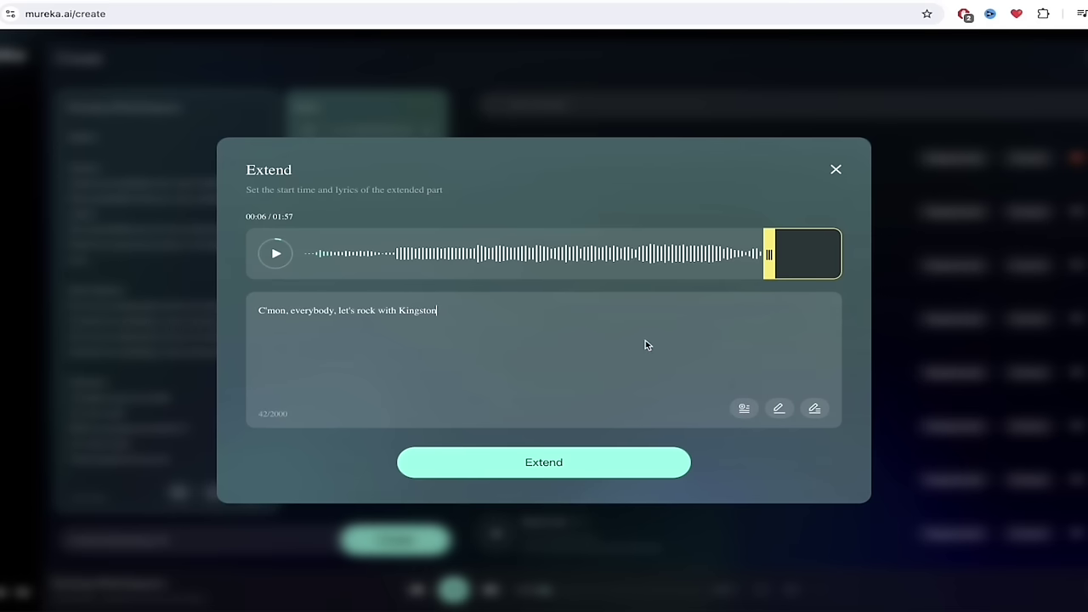
Run the extension to create V1.1 (02:40, Pop Rock) and V1.2 (02:53, Indie Rock).
click(559, 467)
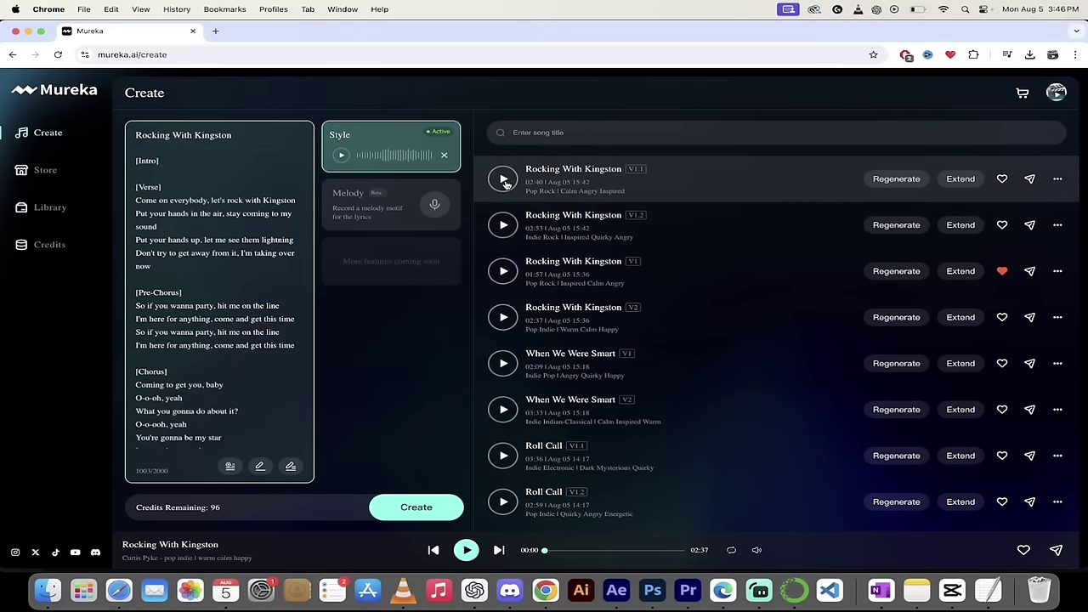
Play V1.1, skip ahead to about 01:32, listen to 02:09, then dismiss its Extend settings.
click(503, 179)
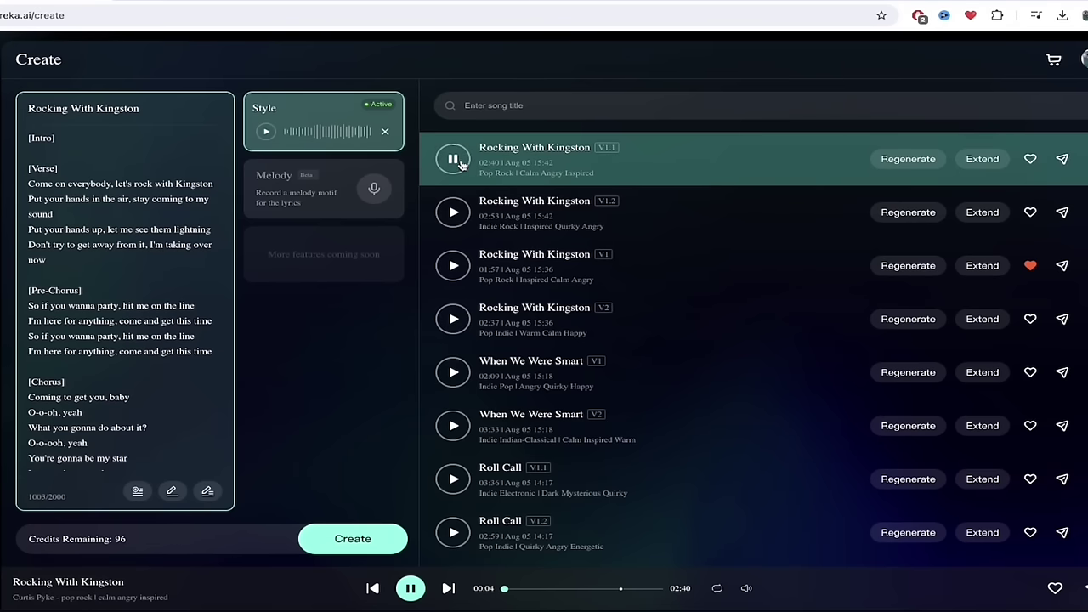
click(453, 160)
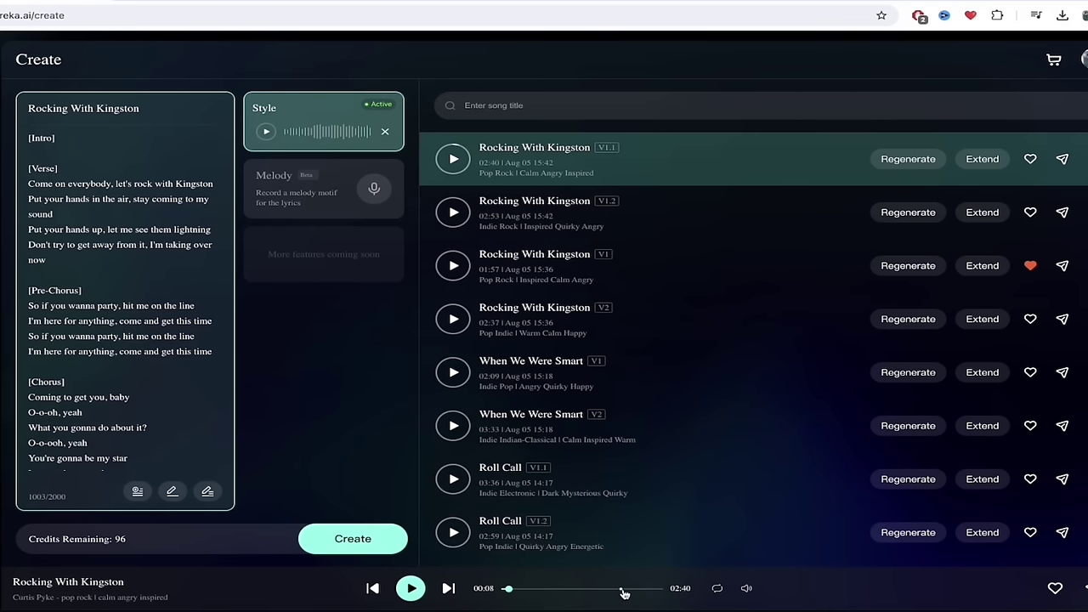
drag(508, 589, 627, 589)
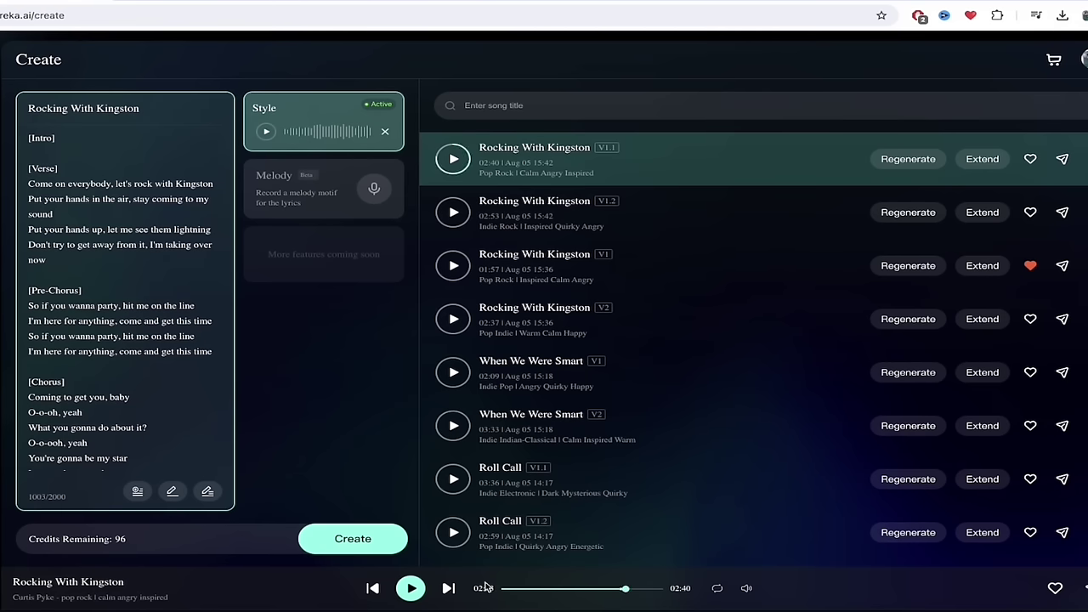
click(411, 589)
click(411, 589)
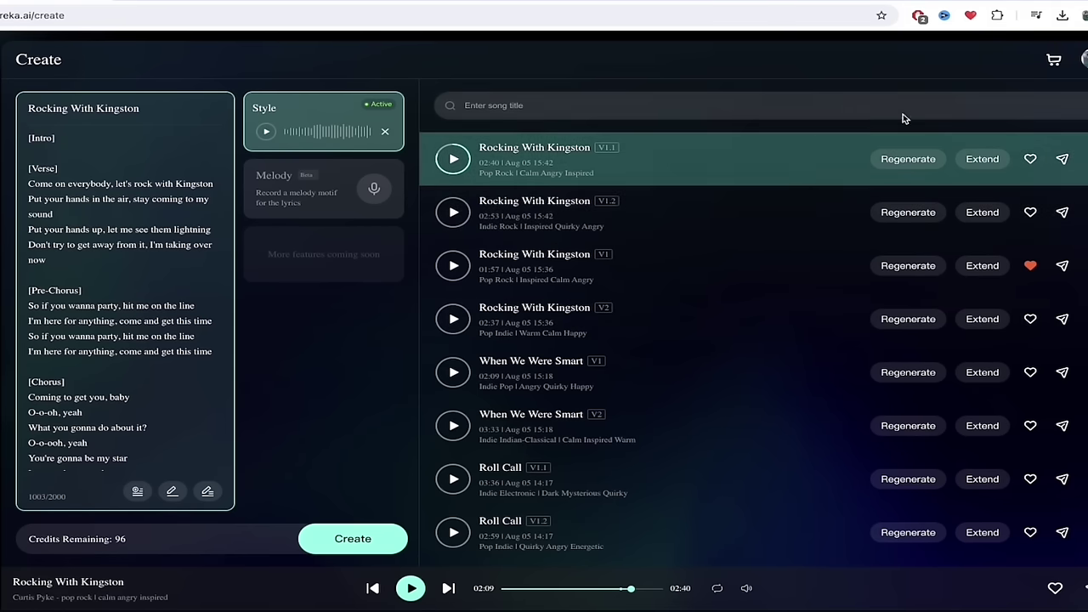
click(983, 160)
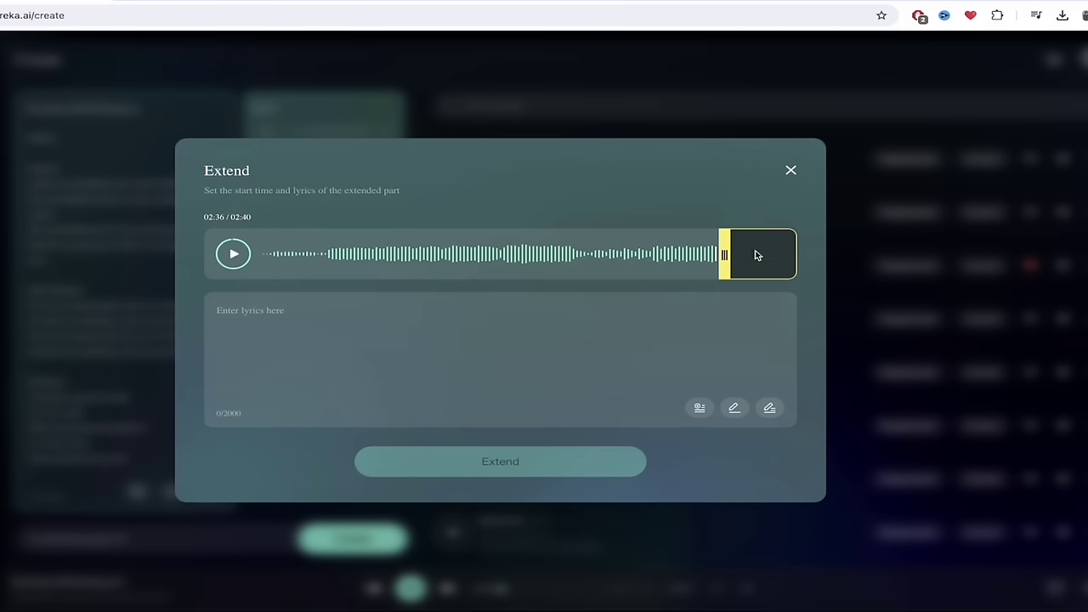
click(791, 171)
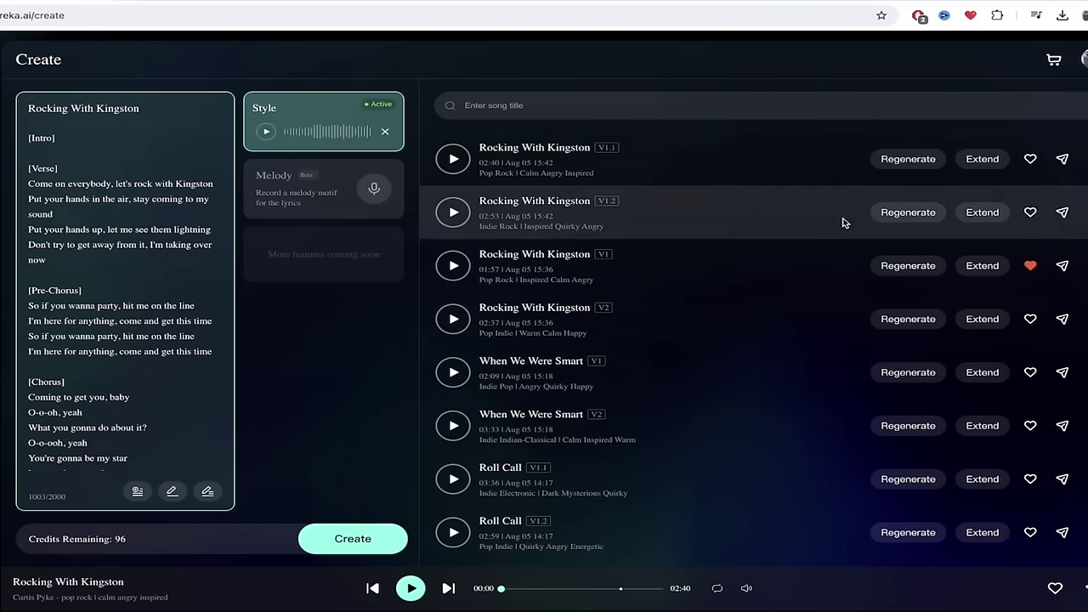
click(908, 159)
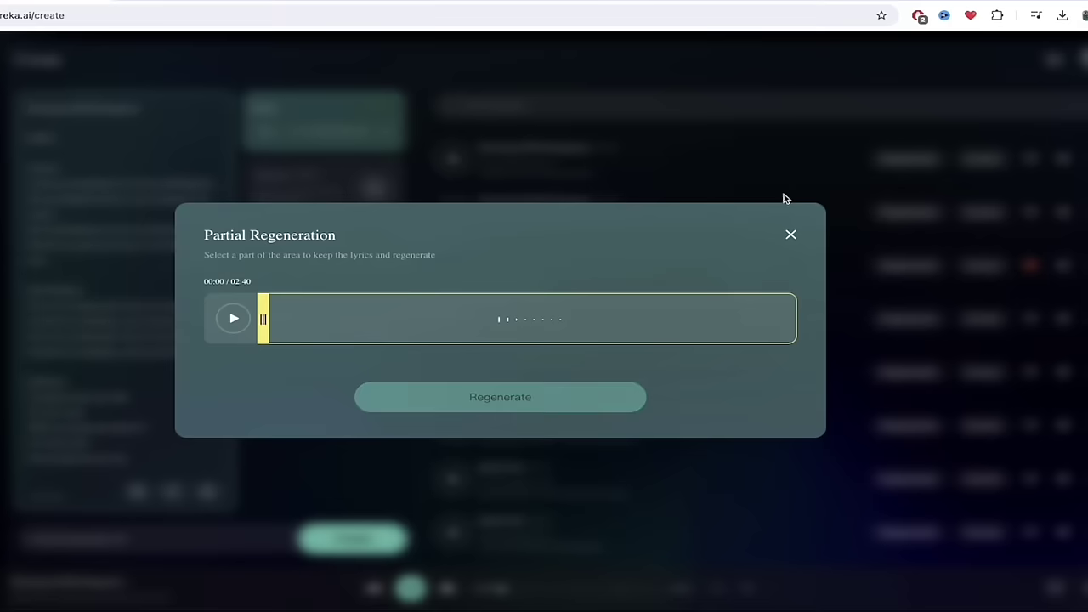
click(233, 320)
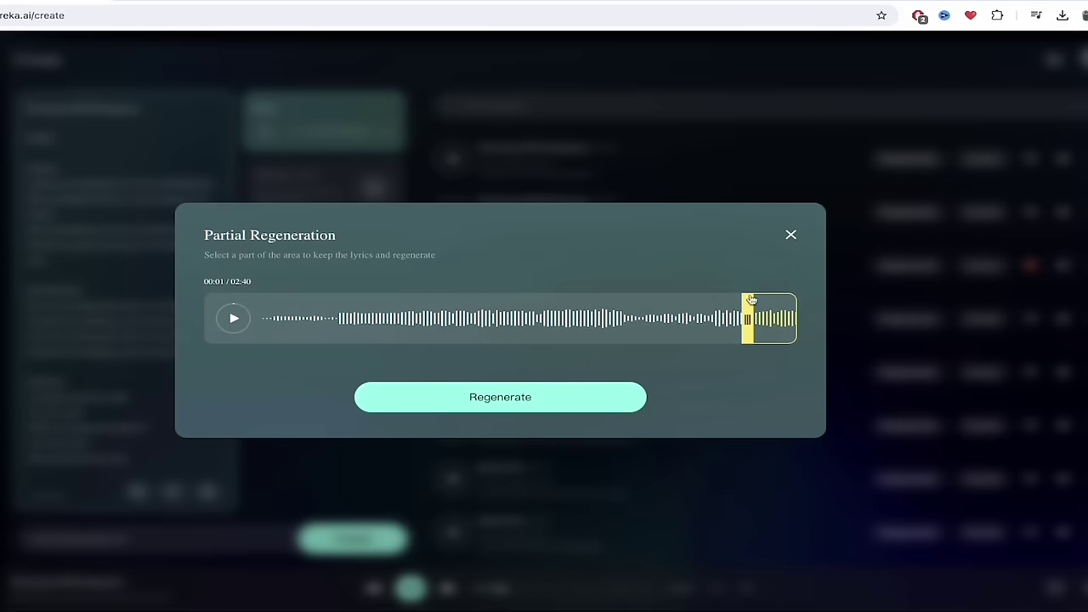
mouse_move(750, 323)
drag(750, 323, 744, 324)
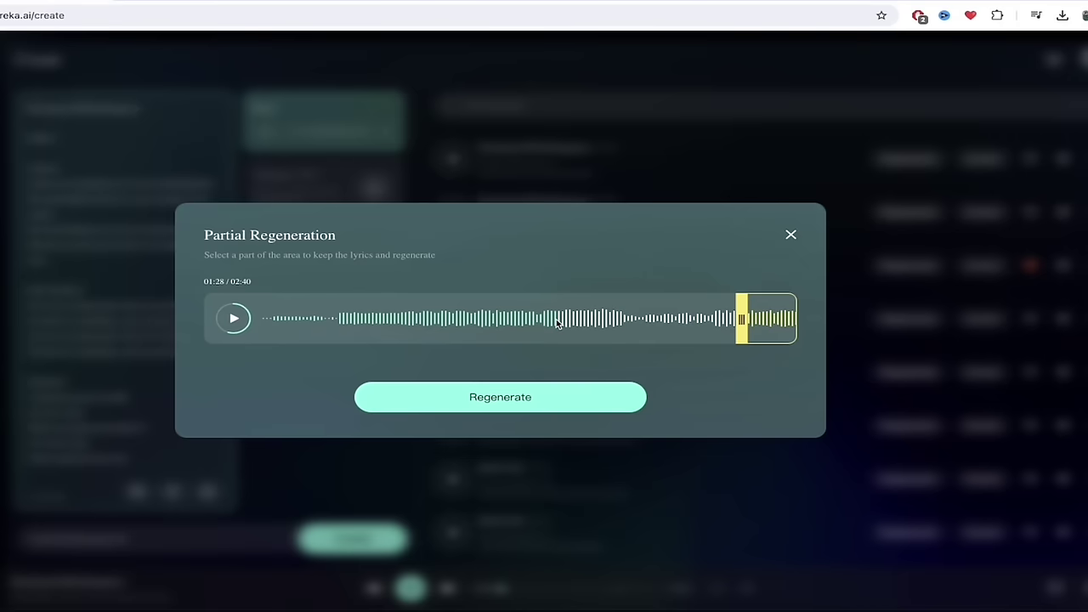
drag(741, 322, 589, 332)
click(236, 323)
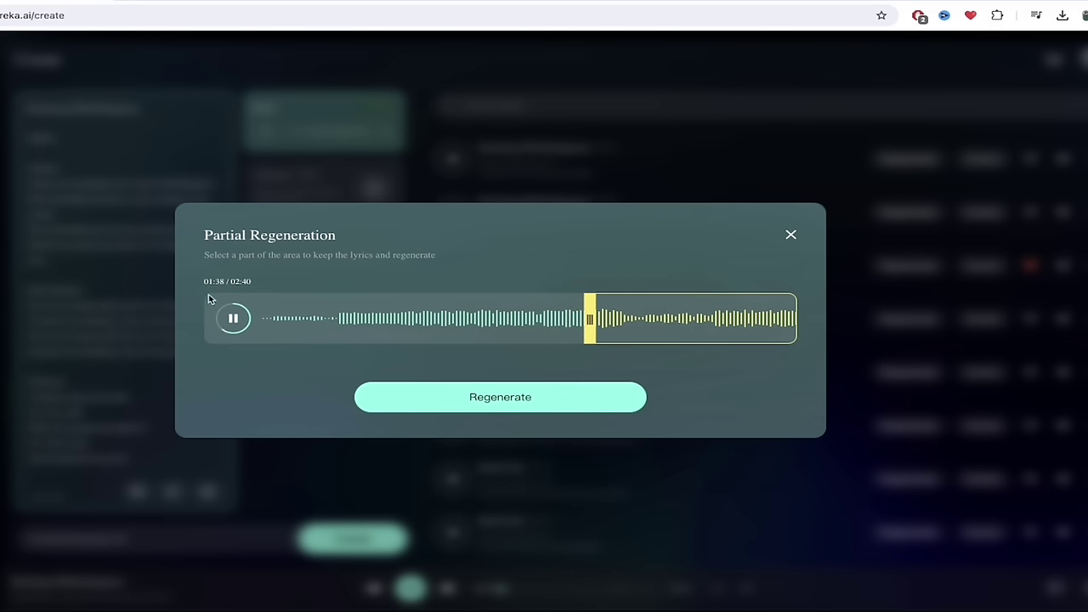
click(236, 321)
click(791, 235)
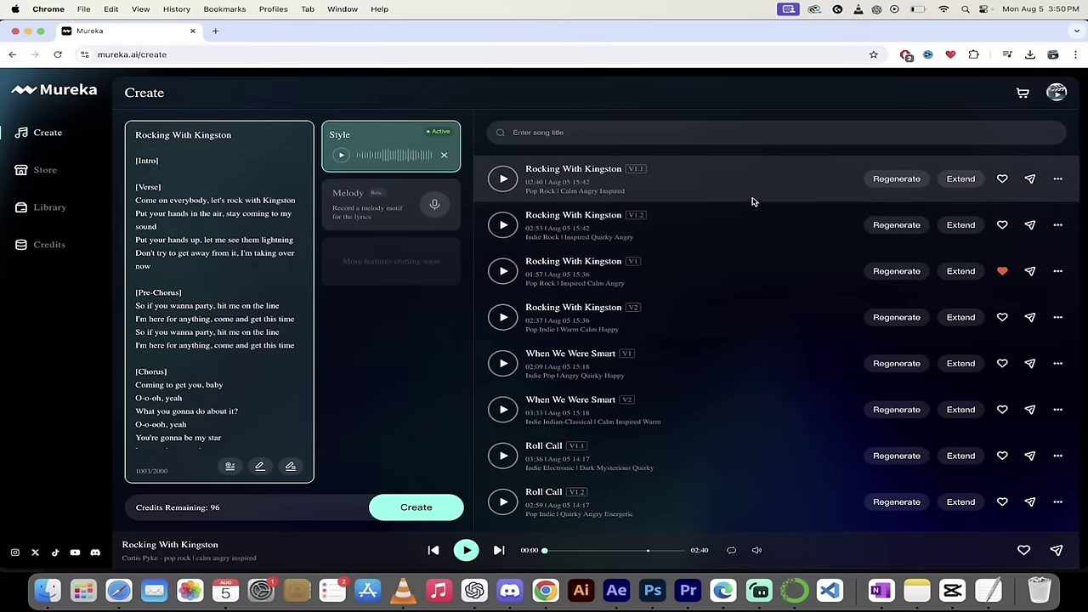
Open the '...' options list on the first Rocking With Kingston V1.1 row.
click(1056, 178)
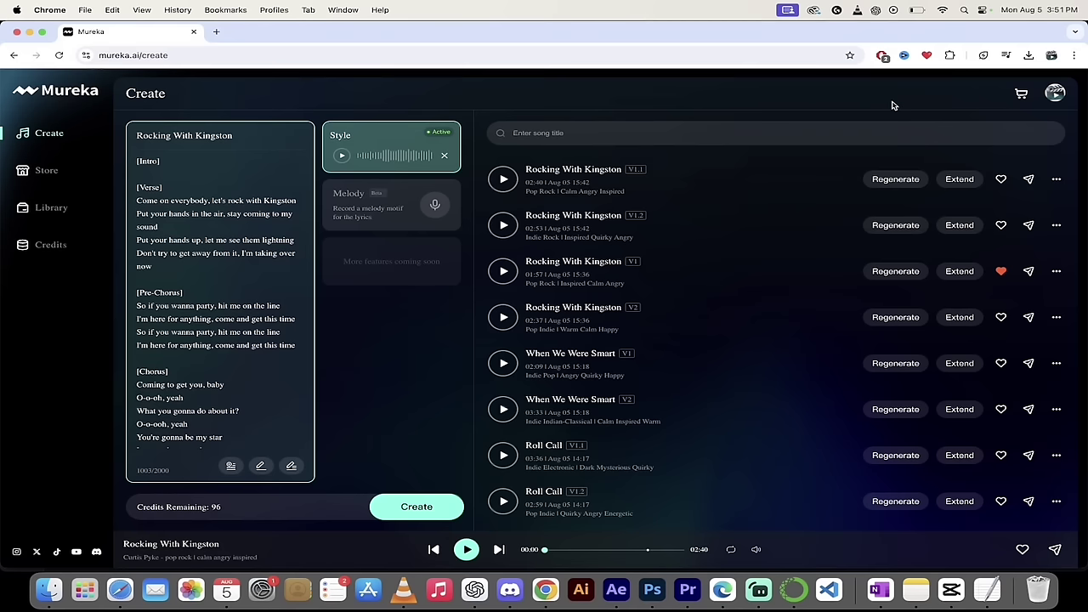
click(1056, 179)
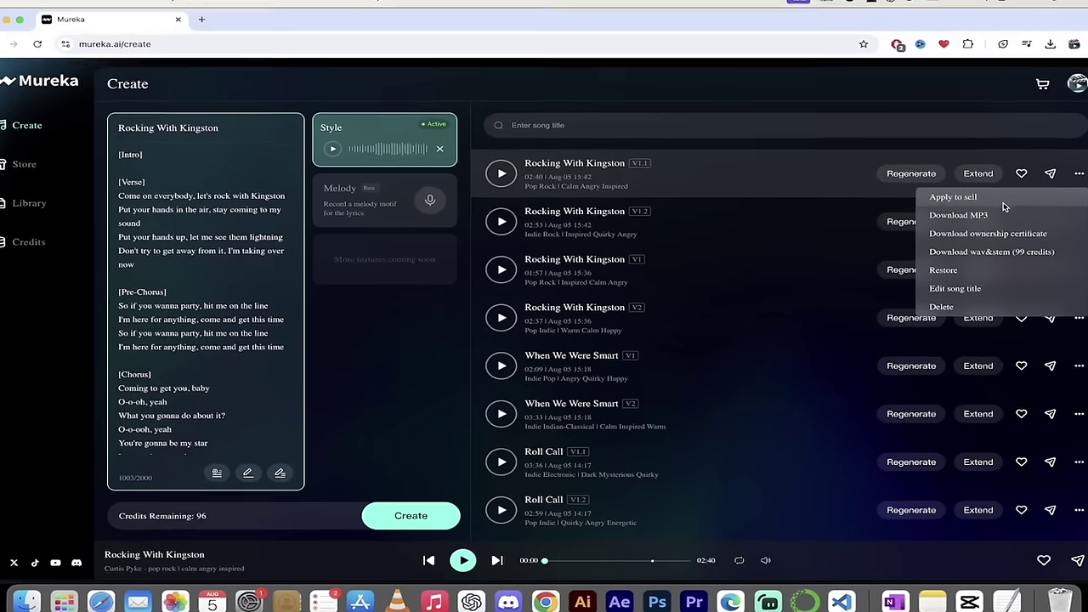
click(1004, 201)
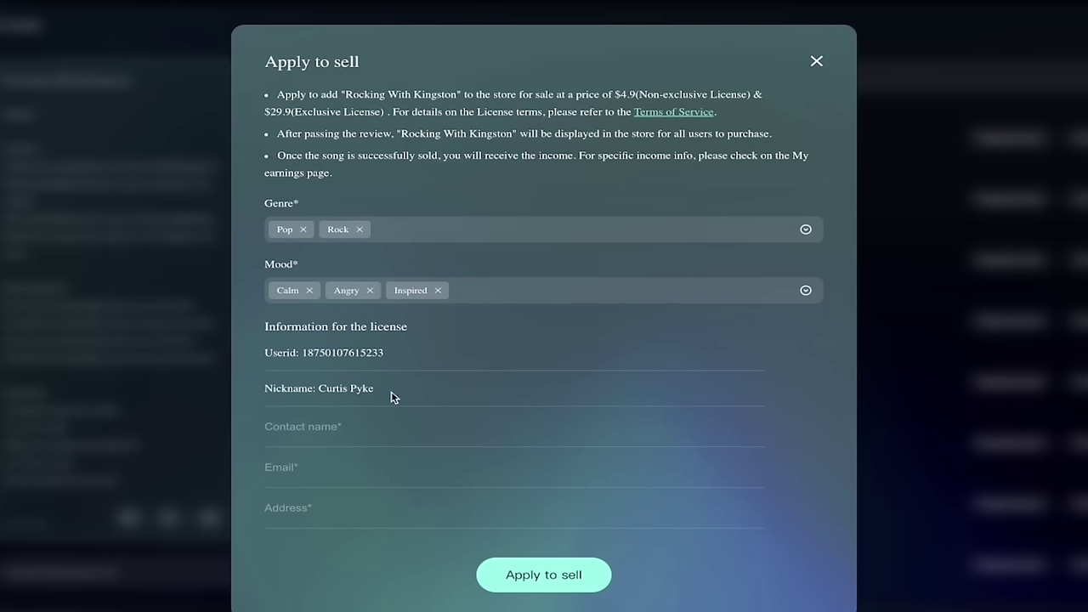
click(323, 433)
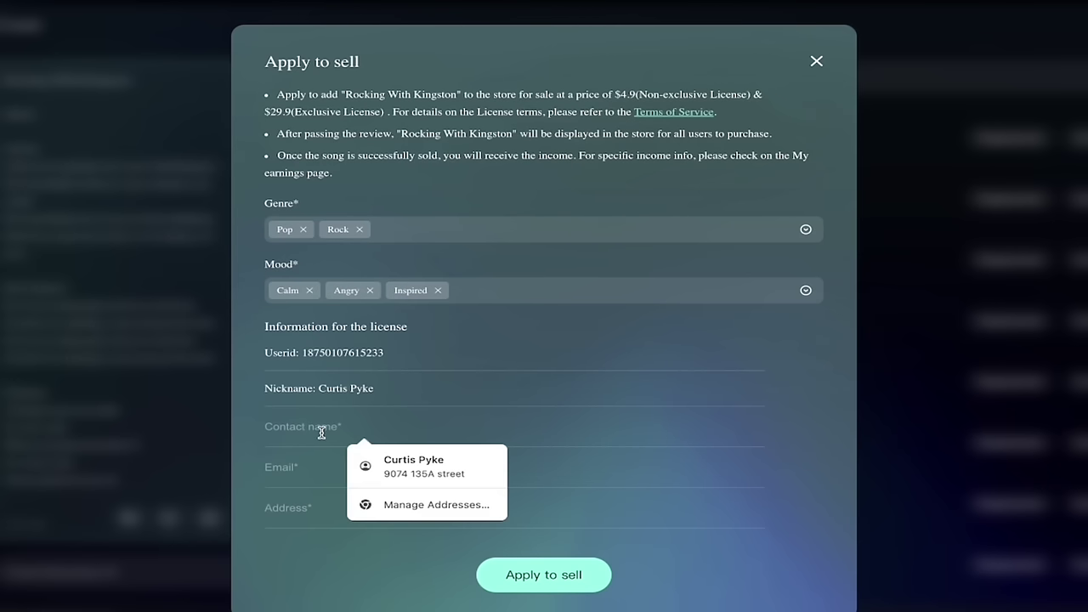
click(459, 338)
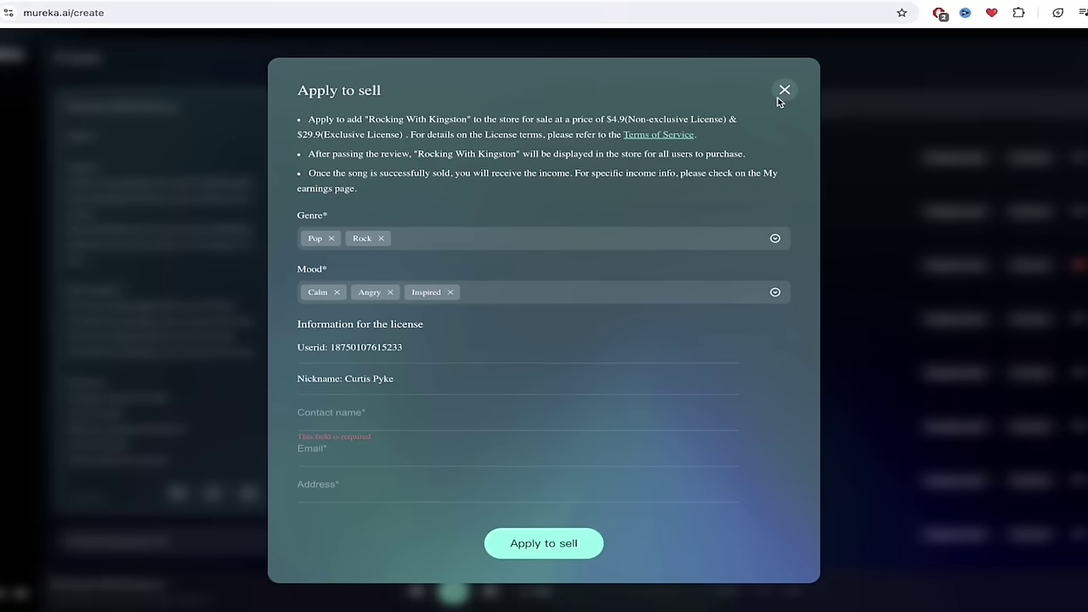
Dismiss the sell application and browse the Store catalogue listing rose, The One and Floating.
click(783, 91)
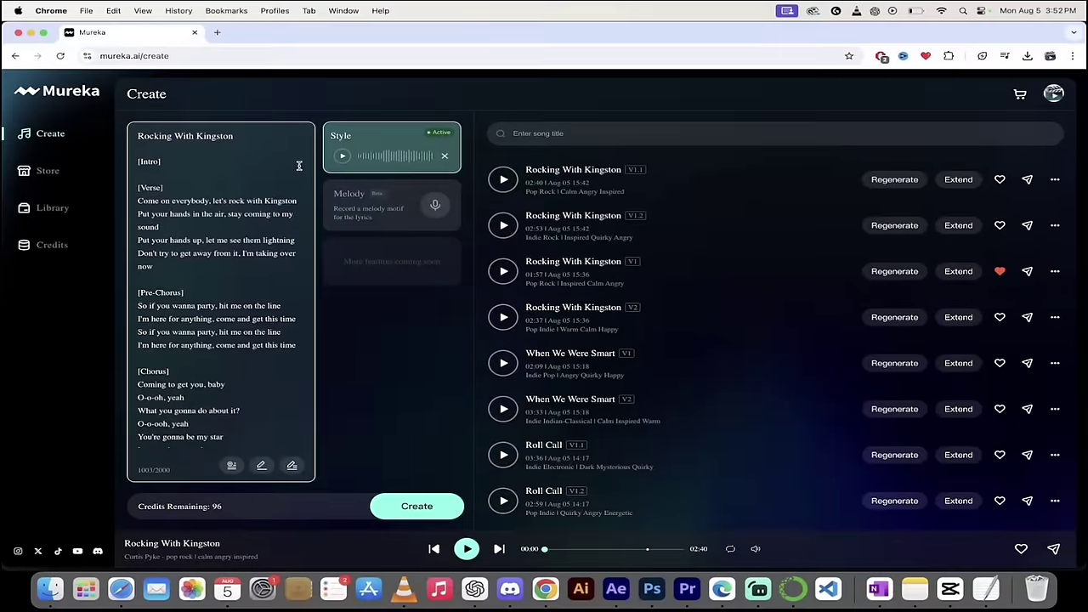
click(40, 174)
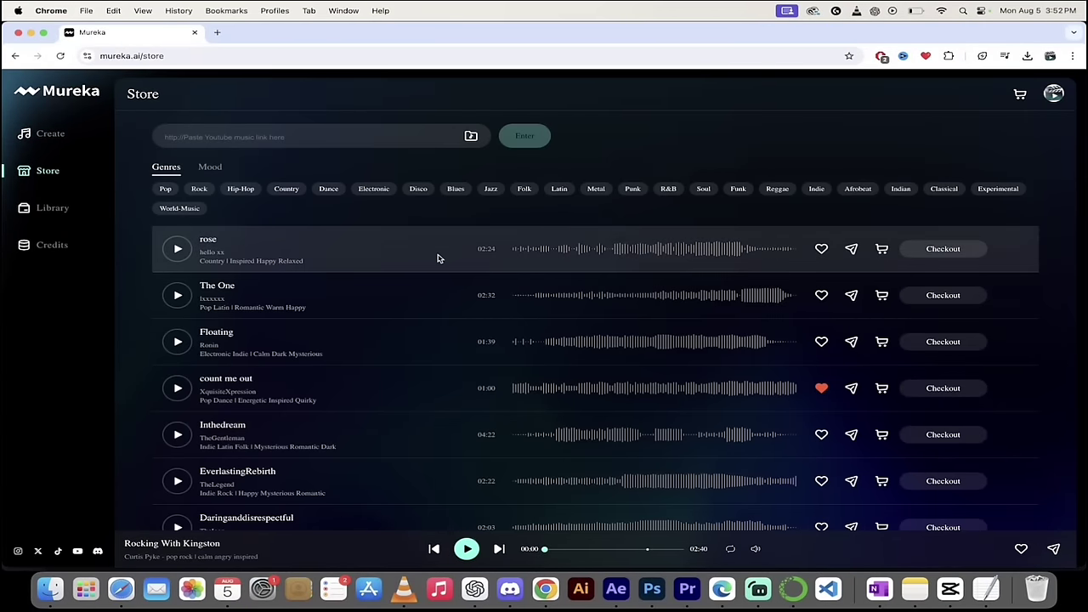
scroll(440, 258, down, 1)
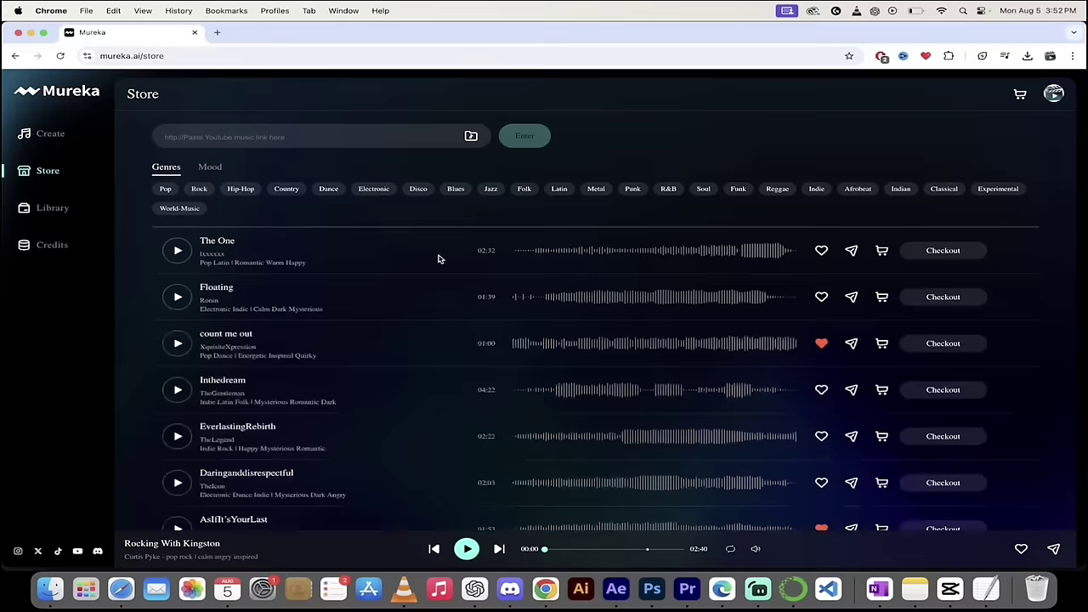
scroll(439, 258, up, 1)
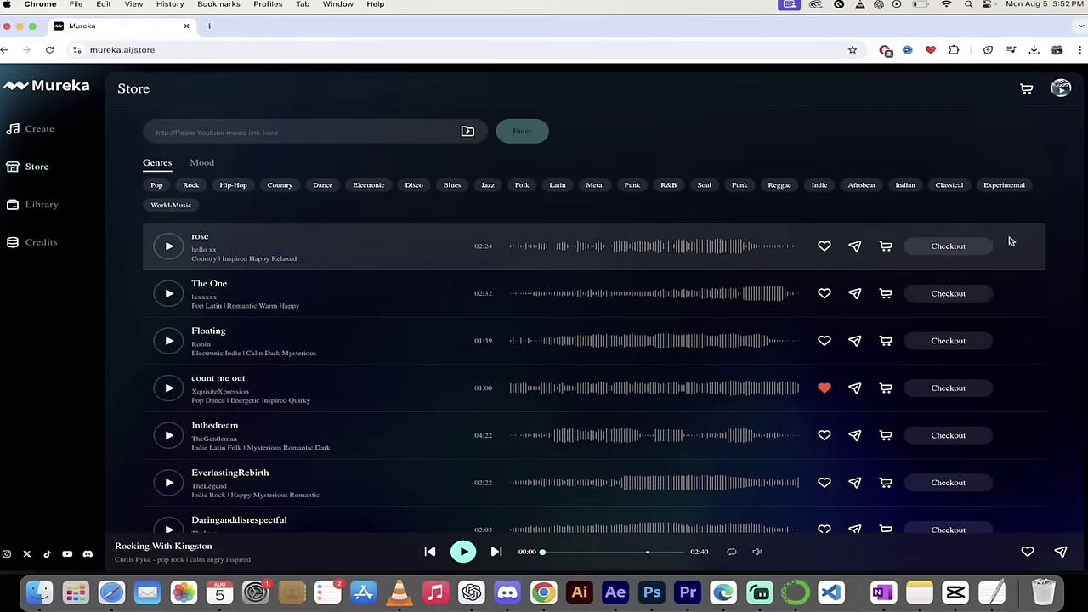